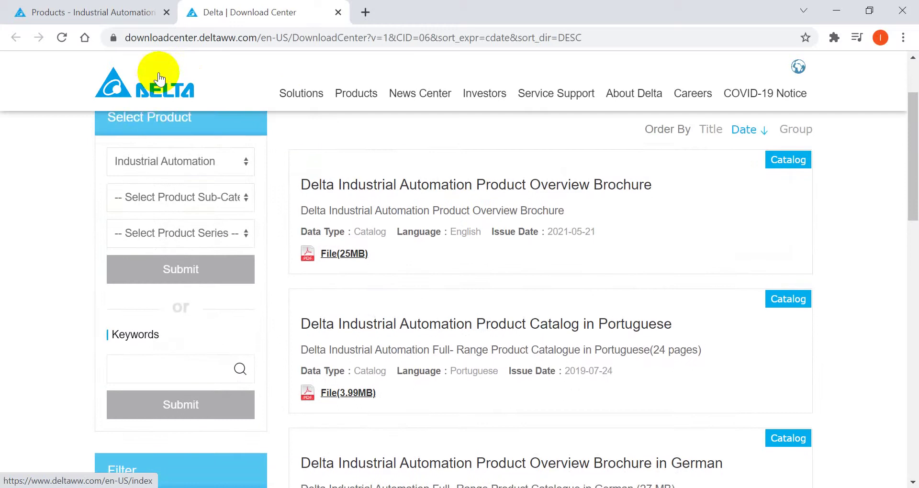
Set the Download Center sub-category to Machine Vision Systems
left_click(22, 5)
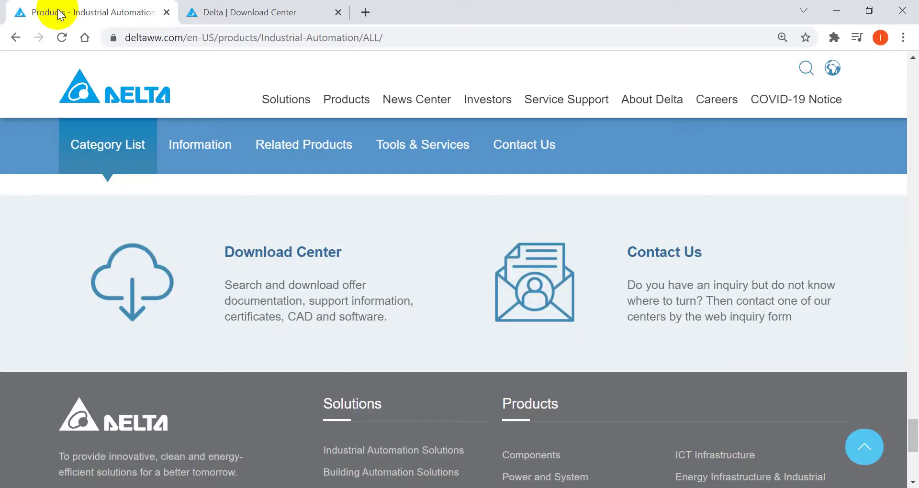
left_click(226, 13)
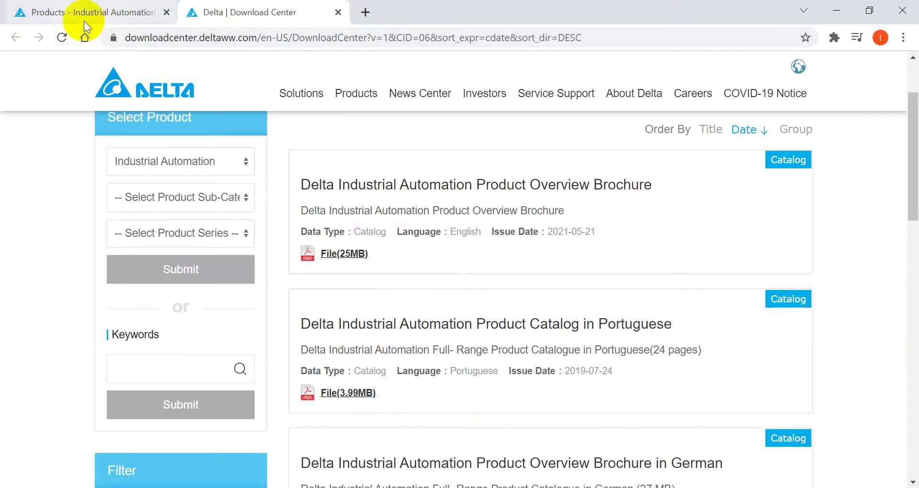
left_click(211, 196)
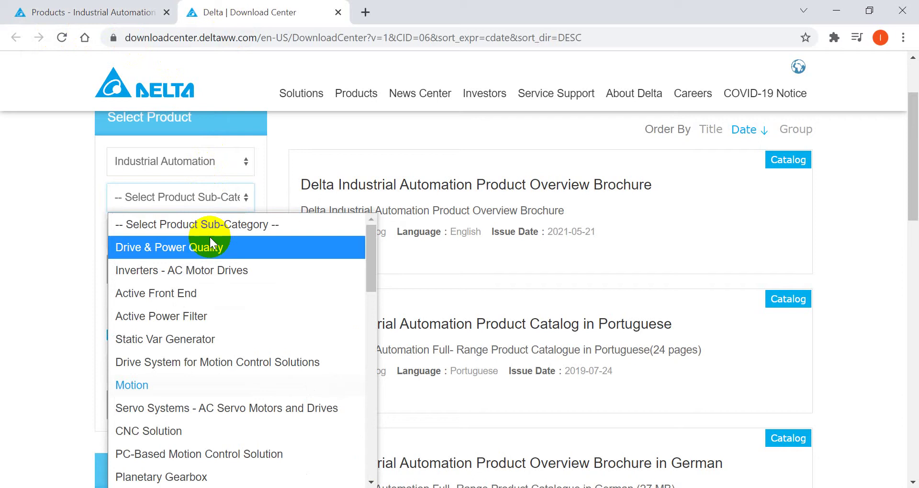
scroll(286, 309, "down", 5)
scroll(286, 315, "down", 2)
left_click(237, 283)
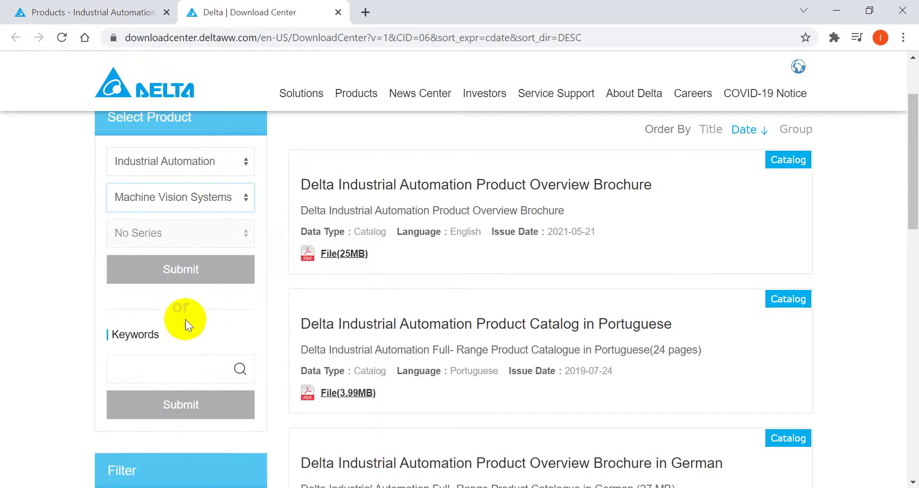
Filter the listed downloads to the Software data type only
scroll(187, 321, "down", 5)
left_click(122, 360)
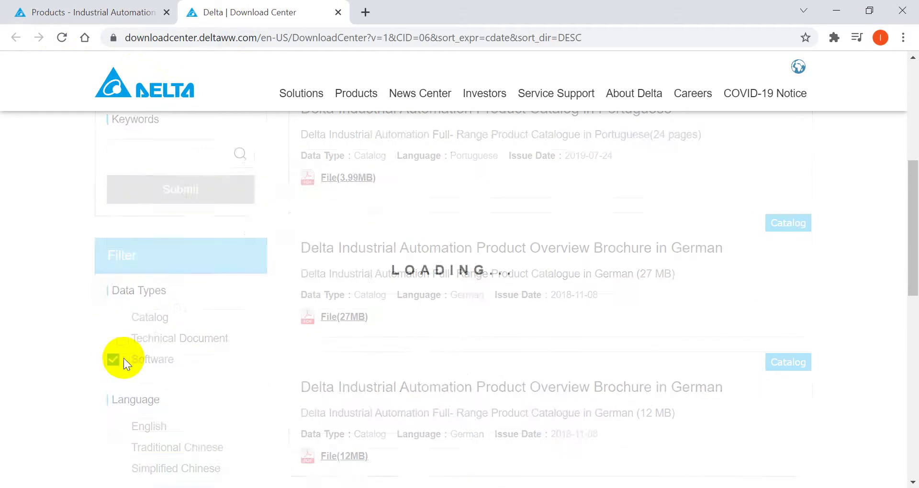
scroll(487, 277, "up", 5)
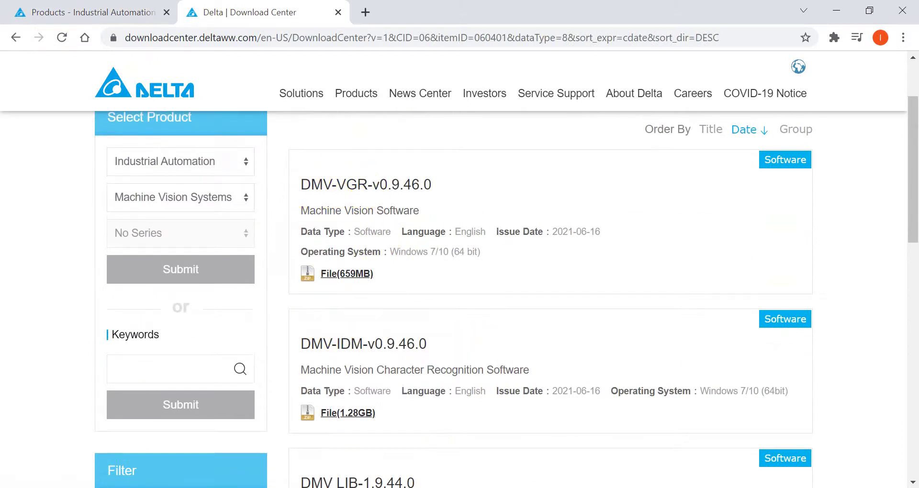
Switch to the Word DMV-VGR Virtual Camera tutorial and scroll through its steps
key("alt+Tab")
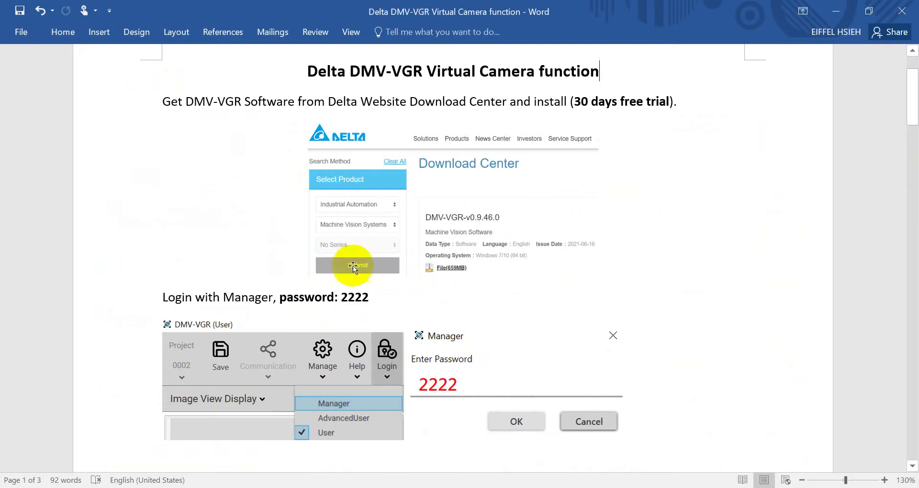
left_click_drag(163, 298, 185, 298)
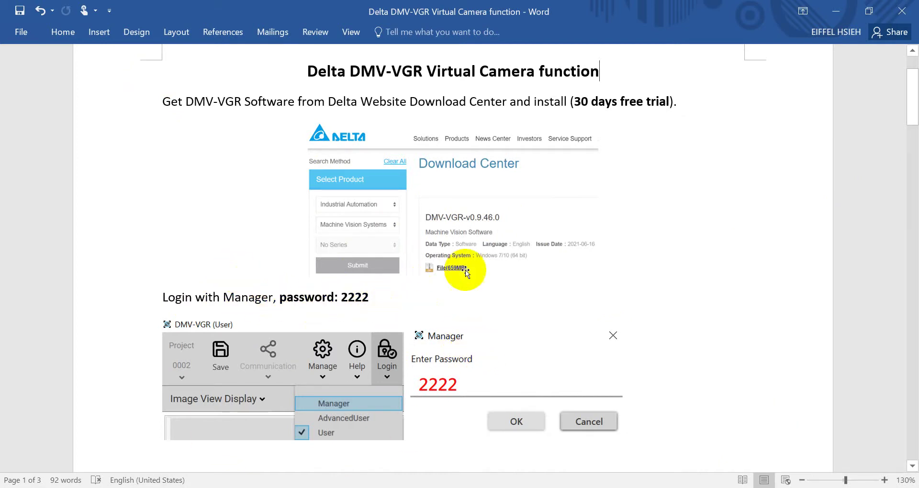
scroll(486, 281, "down", 5)
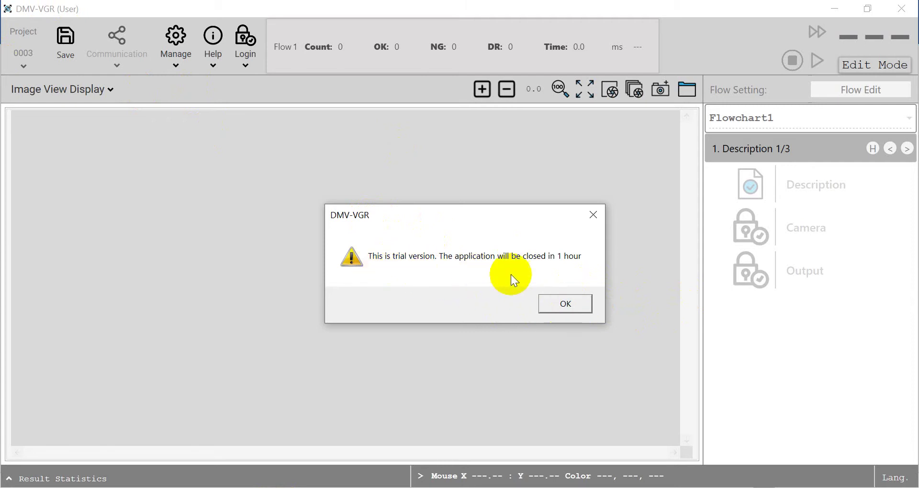
Dismiss the trial notice and log in at Manager level with the password
left_click(567, 306)
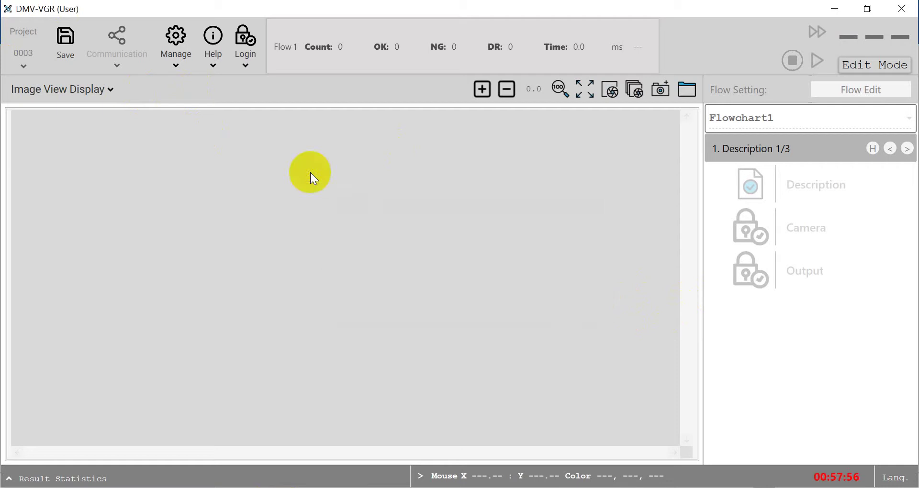
left_click(255, 65)
left_click(217, 96)
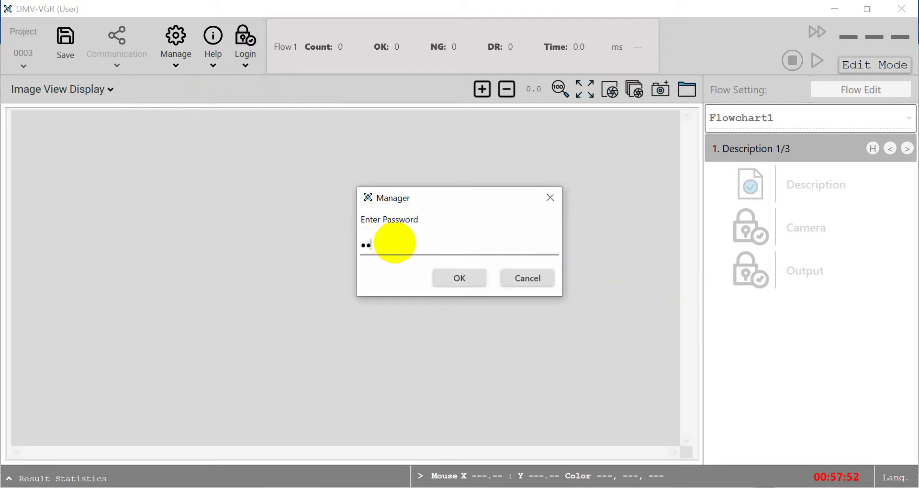
key("Return")
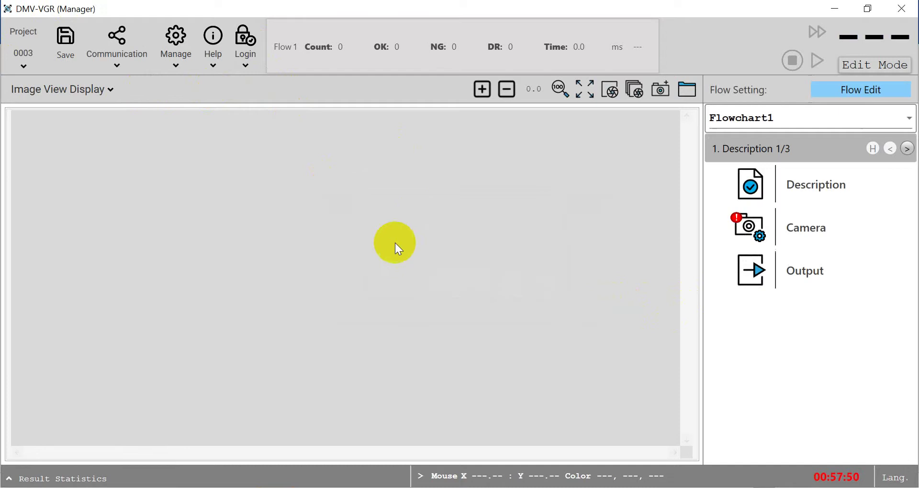
Start a new project, saving current project 0003 first
left_click(24, 66)
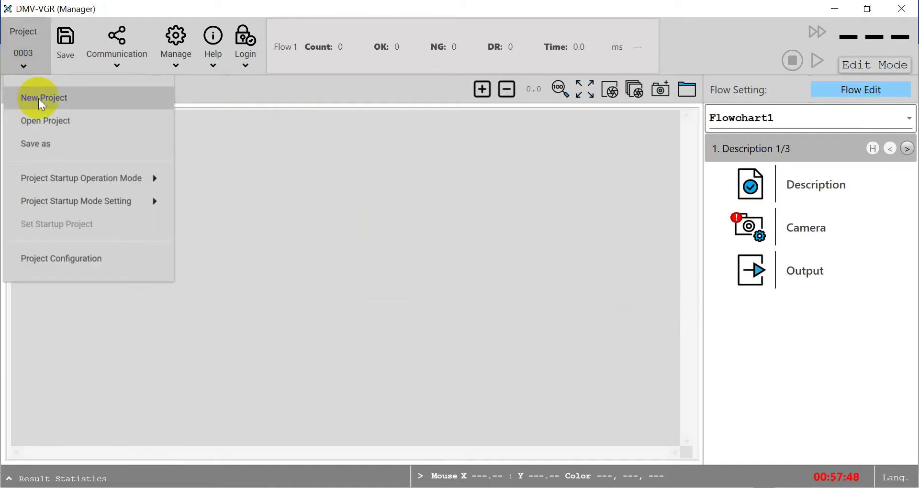
left_click(38, 99)
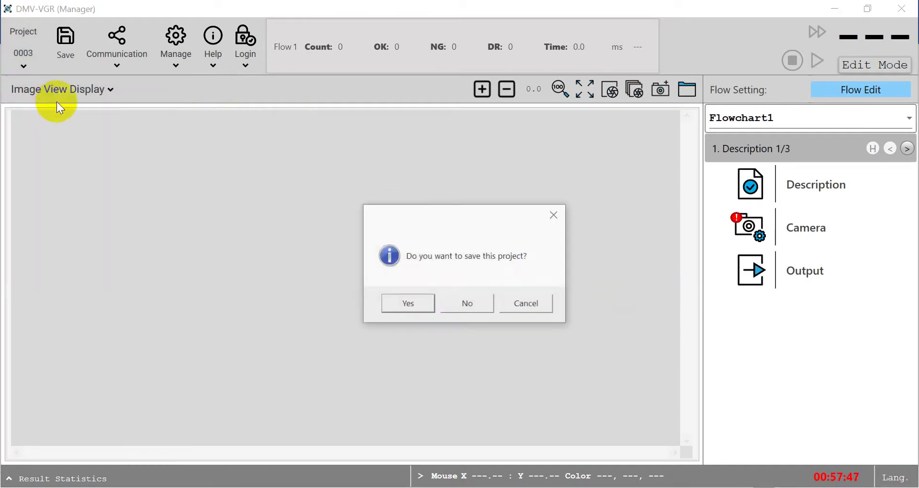
left_click(416, 309)
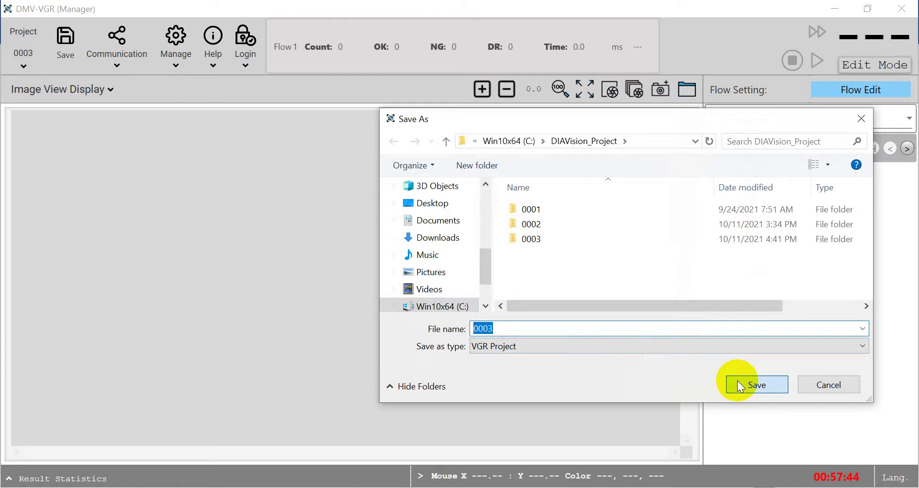
left_click(738, 381)
left_click(469, 295)
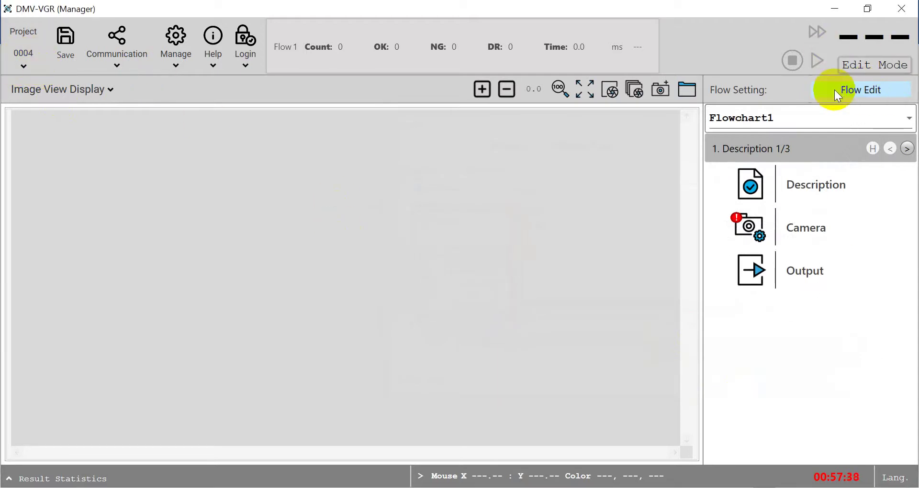
In Flow Edit, set the Camera unit's CameraType to Virtual
left_click(858, 91)
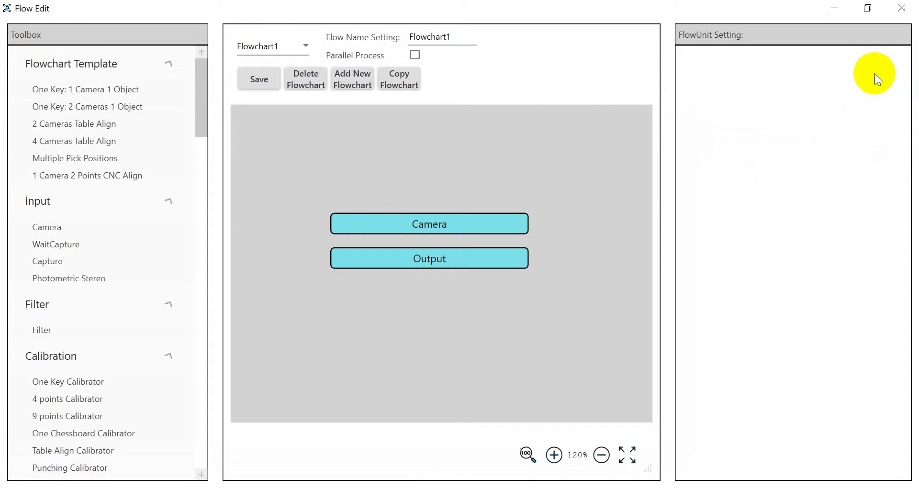
left_click(439, 223)
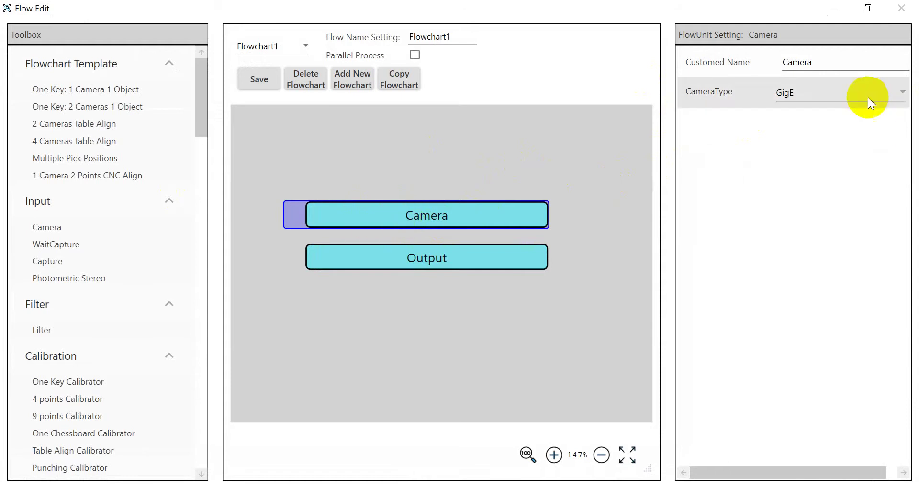
left_click(848, 89)
left_click(811, 114)
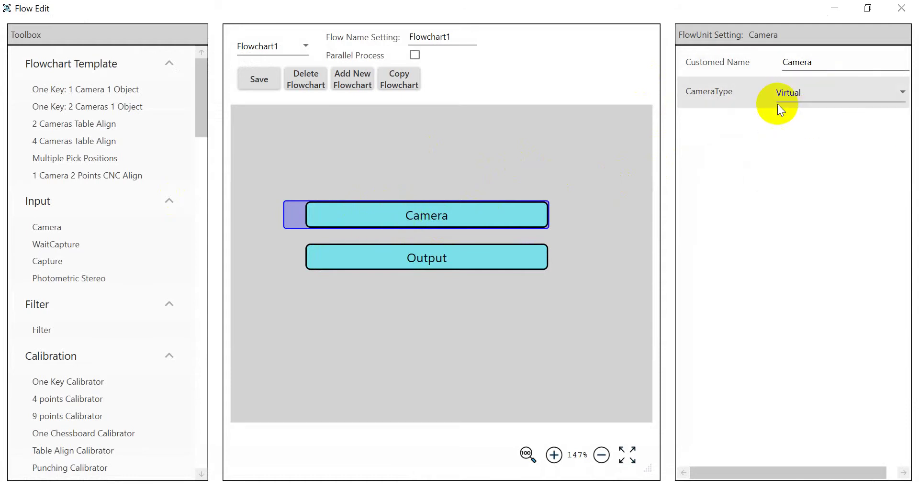
left_click(836, 101)
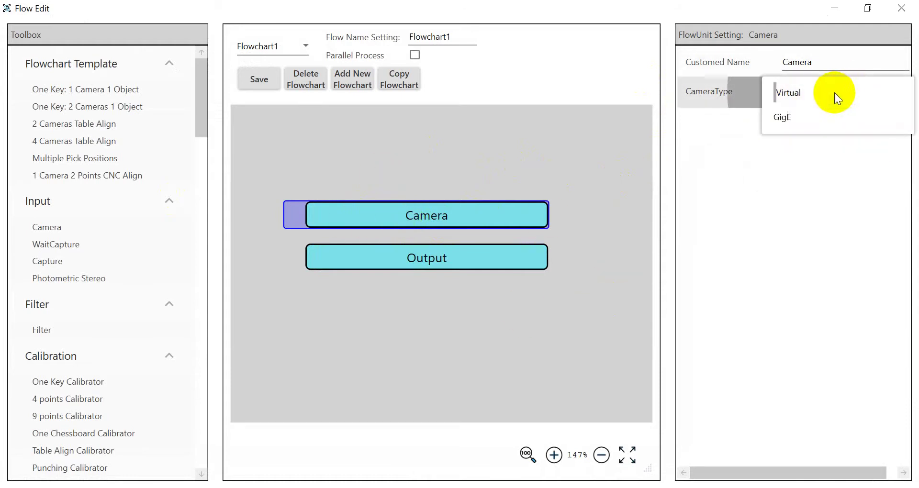
left_click(786, 122)
left_click(833, 90)
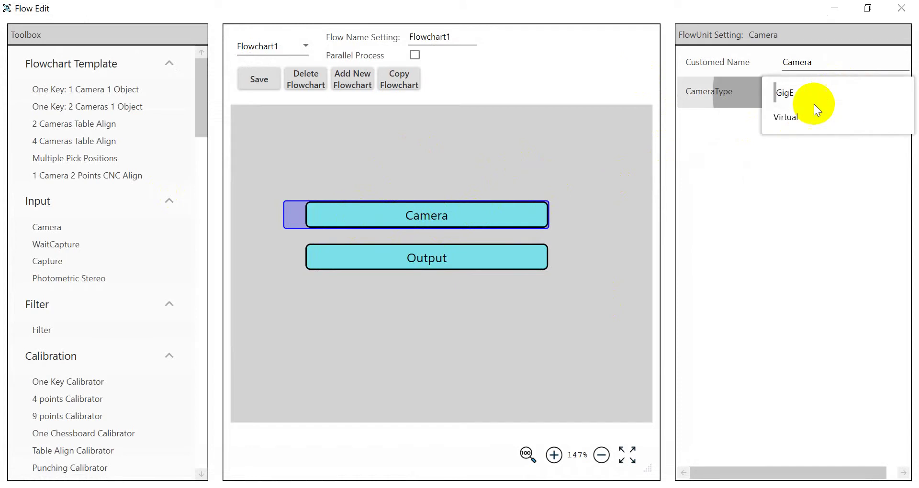
left_click(797, 117)
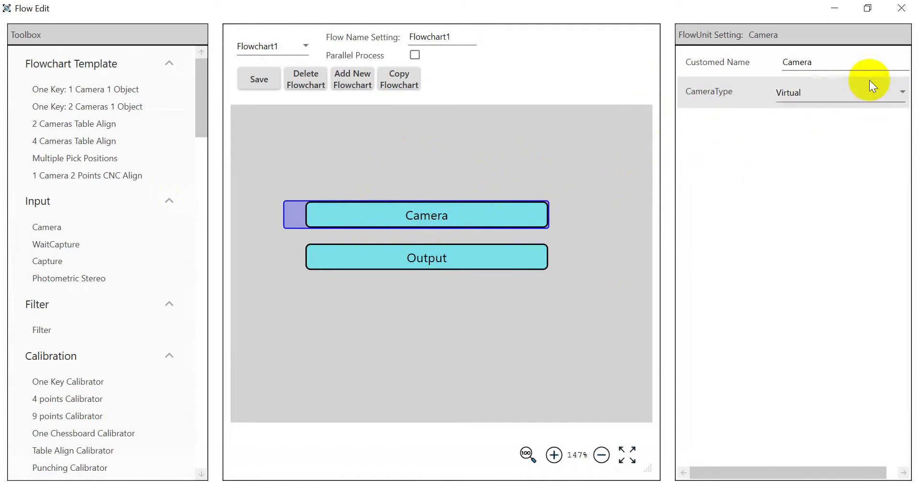
Save Flowchart1 and bring up the Camera step's Load Image Setting page
left_click(902, 8)
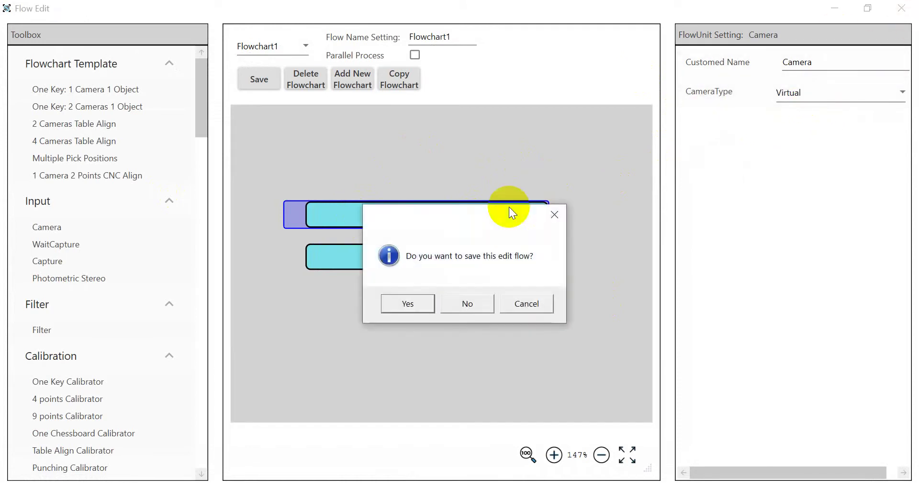
left_click(412, 303)
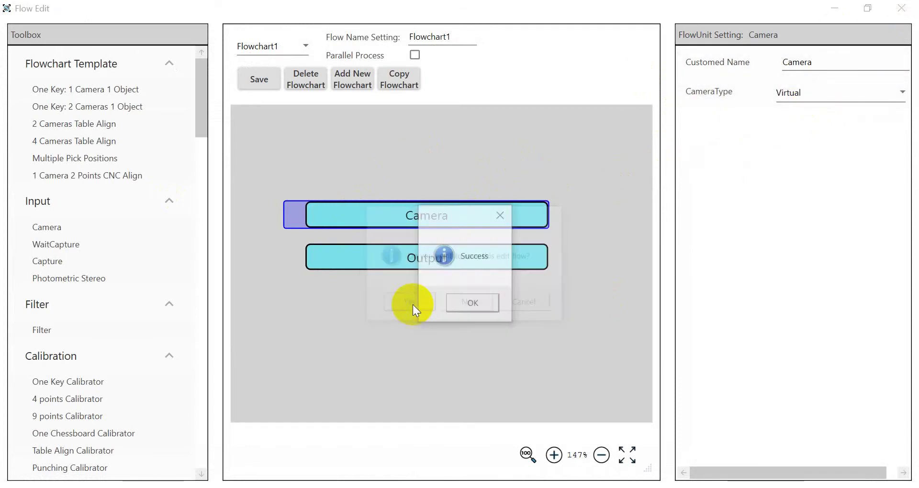
left_click(461, 304)
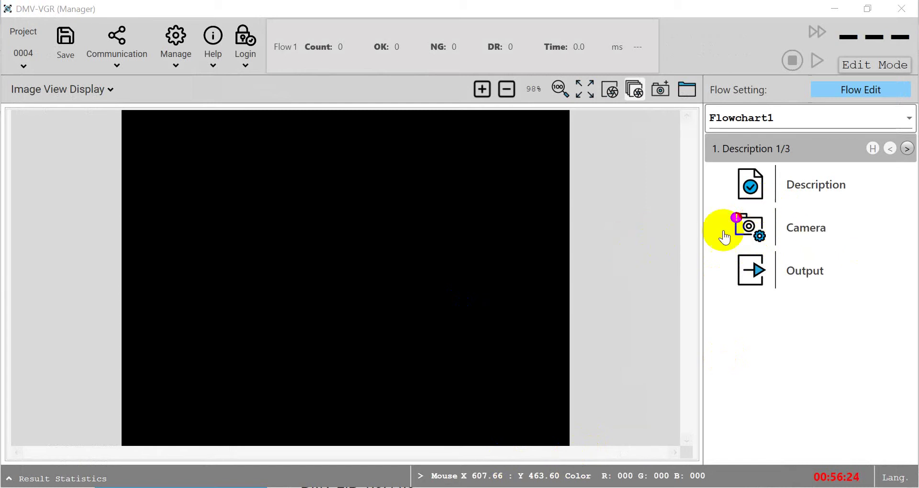
left_click(749, 224)
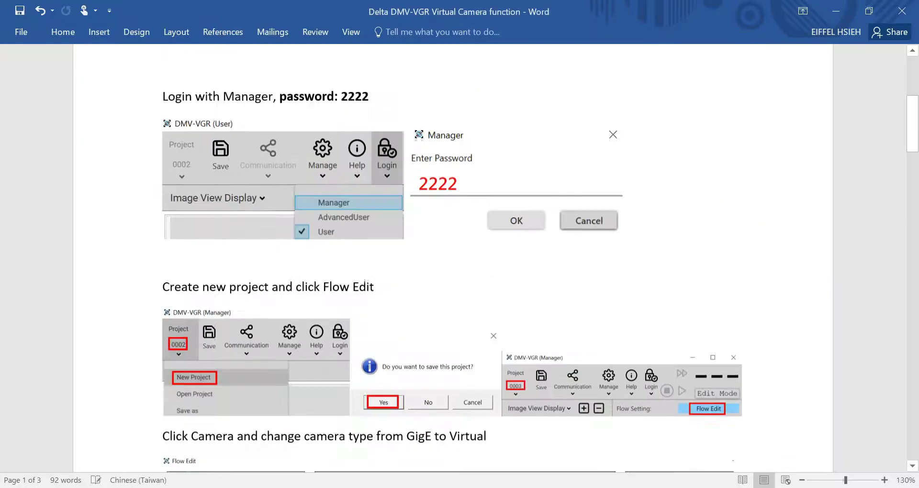
Scroll the guide to page 2 and highlight 'image' and '.BMP' in its heading
scroll(656, 287, "up", 3)
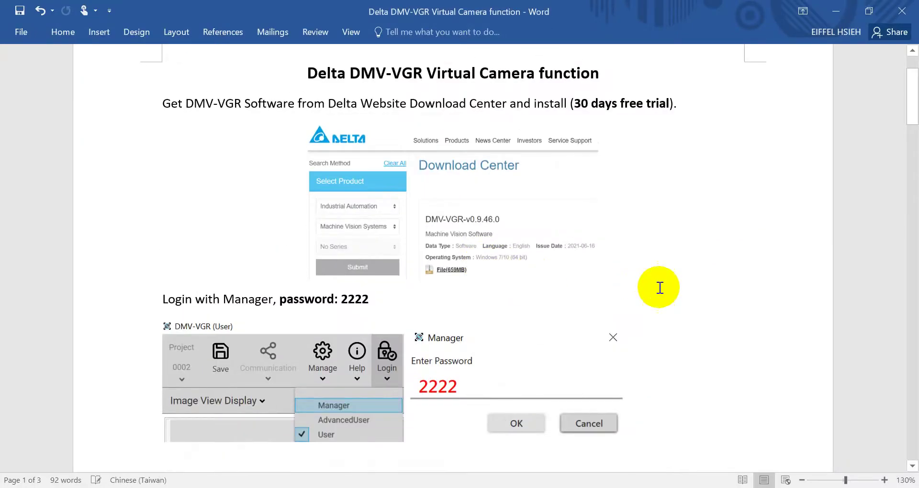
scroll(707, 312, "down", 6)
scroll(670, 287, "down", 3)
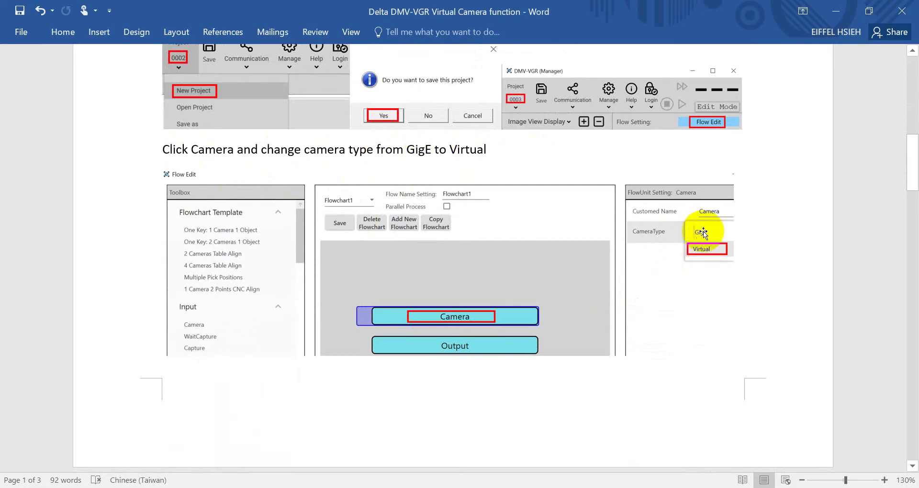
scroll(703, 263, "down", 10)
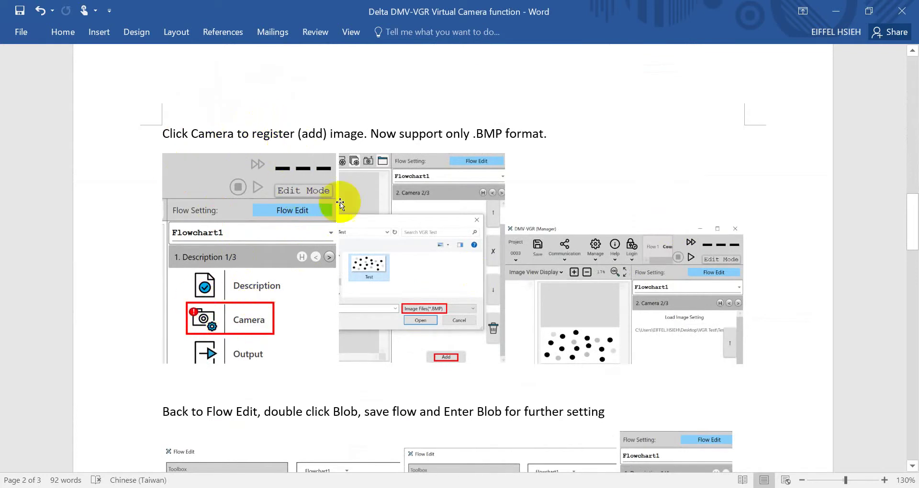
double_click(351, 129)
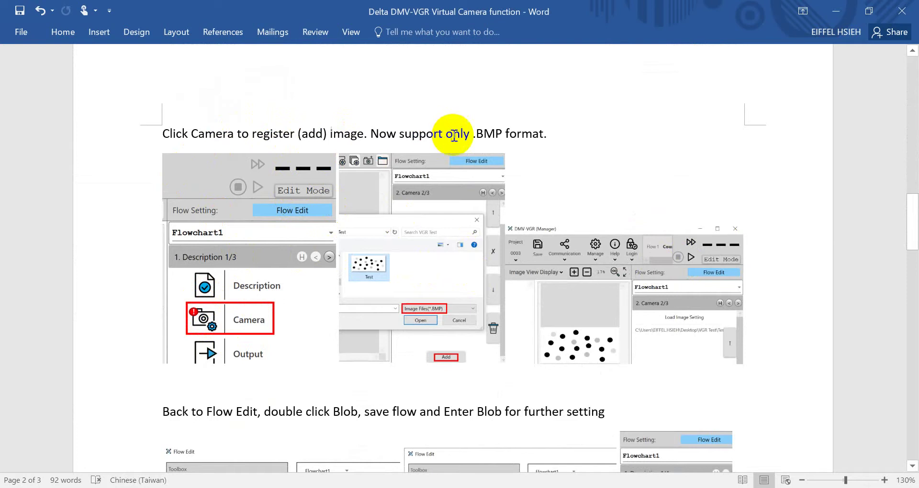
left_click_drag(480, 136, 493, 133)
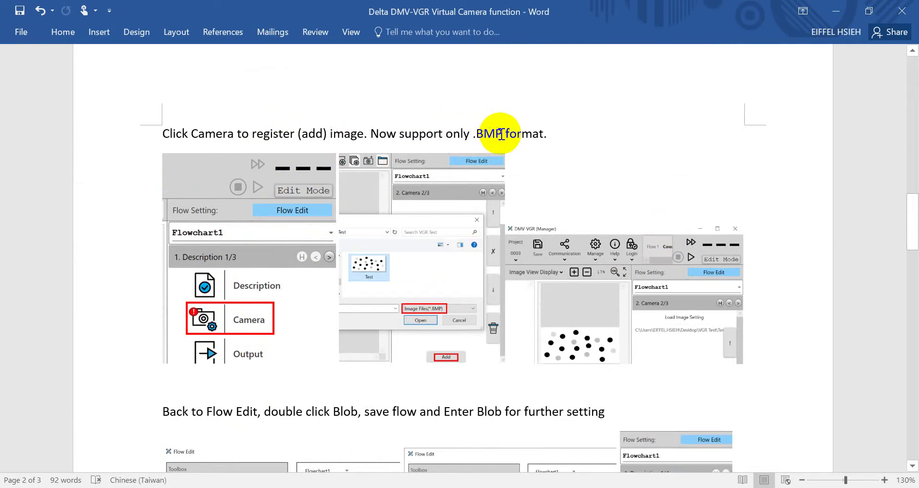
Scroll the guide to the 'Back to Flow Edit, double click Blob, save flow' section
scroll(718, 311, "down", 3)
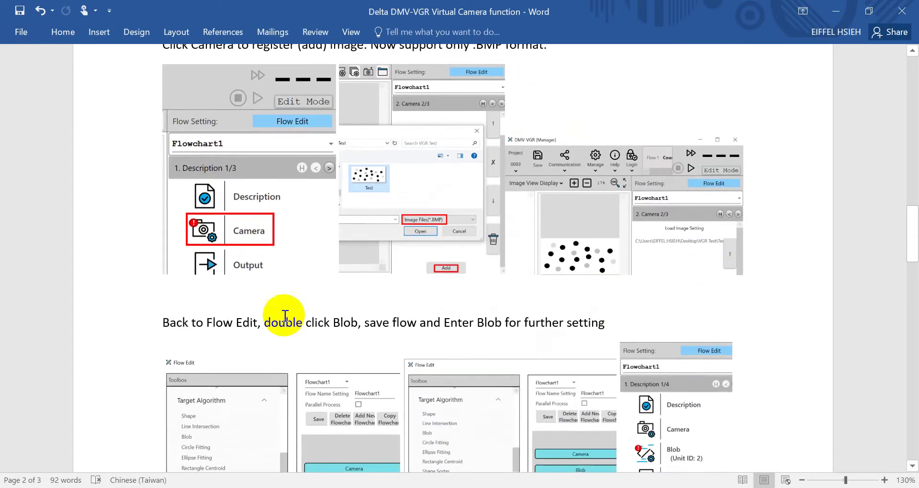
scroll(220, 312, "down", 3)
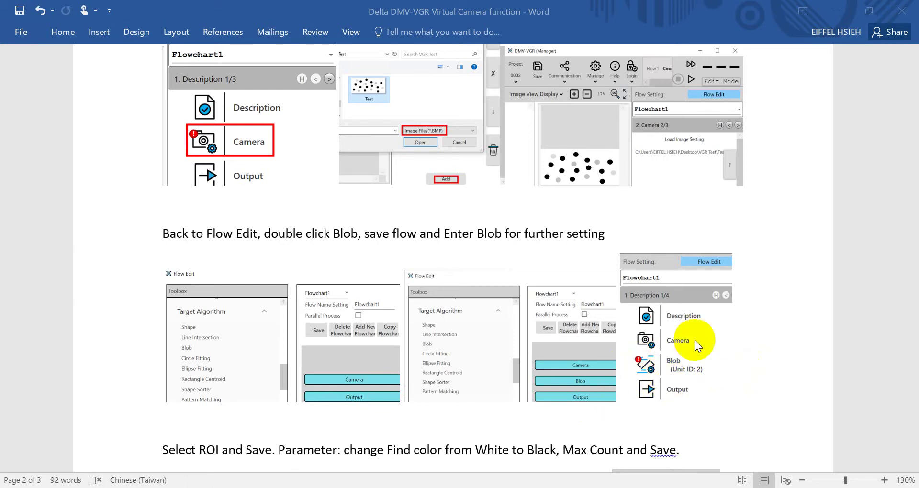
Scroll the guide down to the 'Select ROI and Save' section on Blob ROI and Find color
scroll(649, 383, "down", 5)
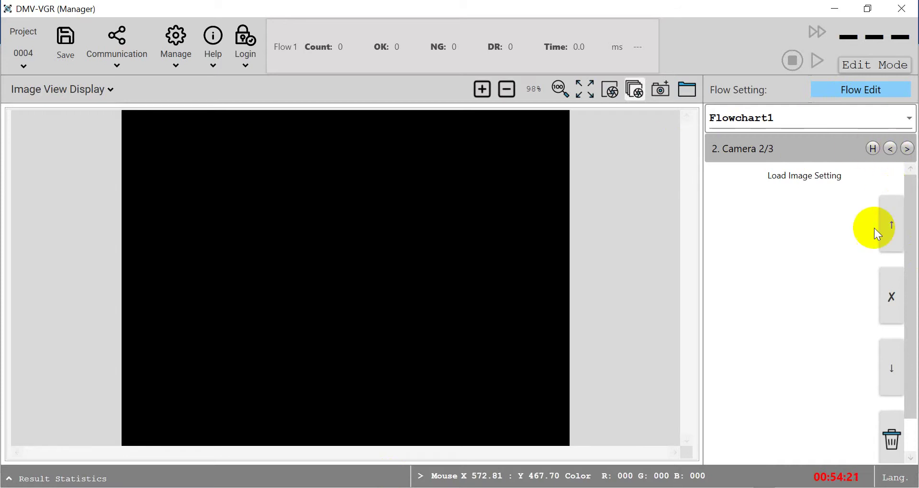
Add the Test .BMP image from Desktop > VGR Test to the Camera step
left_click(891, 150)
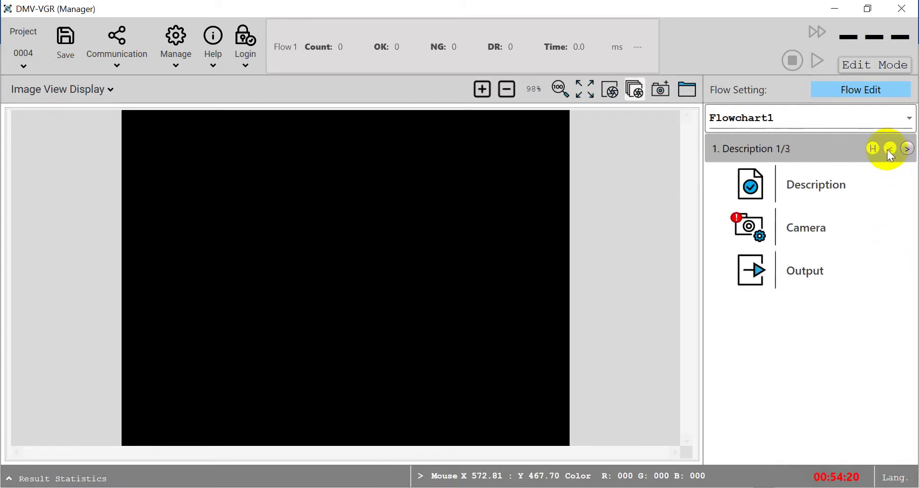
left_click(751, 226)
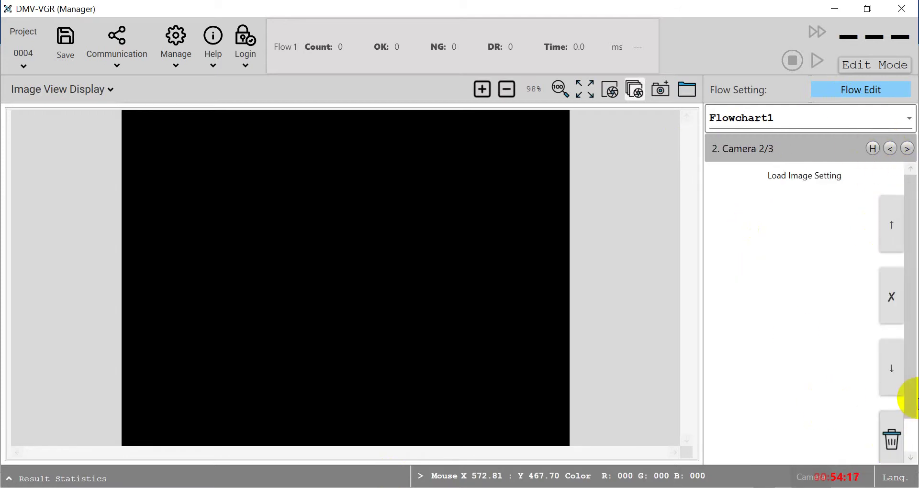
left_click_drag(909, 396, 914, 439)
left_click(802, 452)
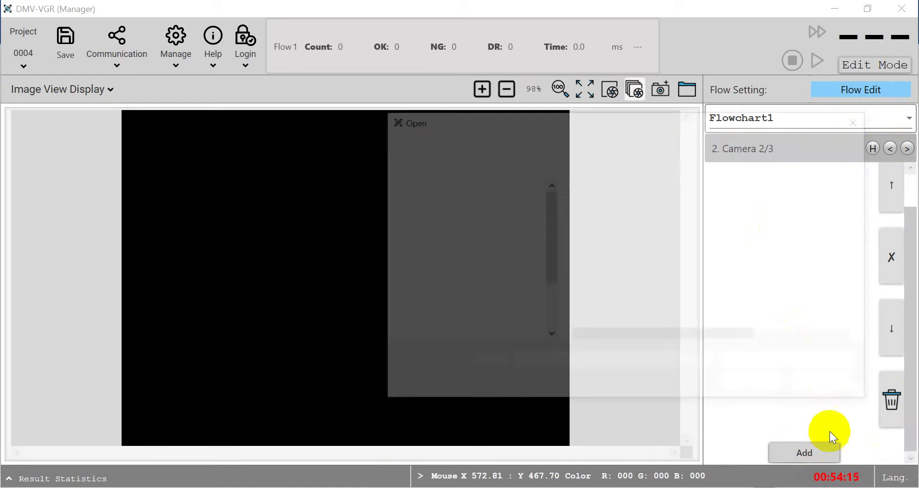
left_click(440, 226)
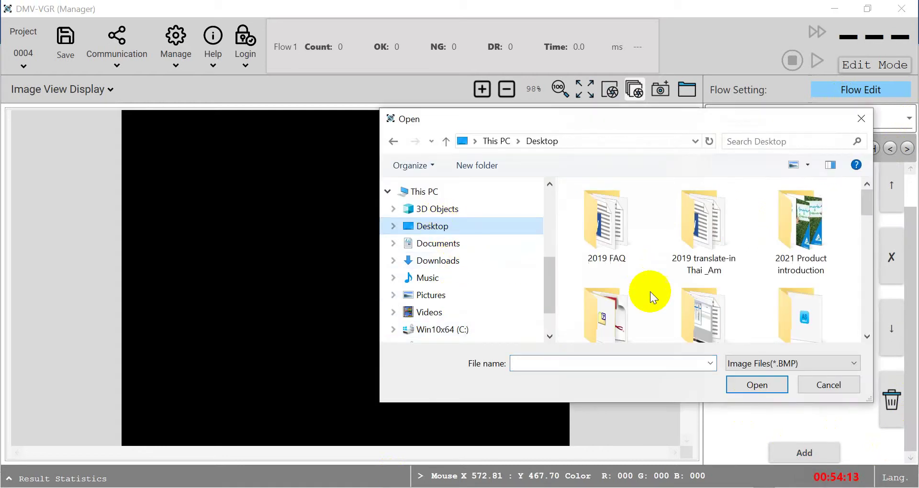
scroll(611, 306, "down", 1)
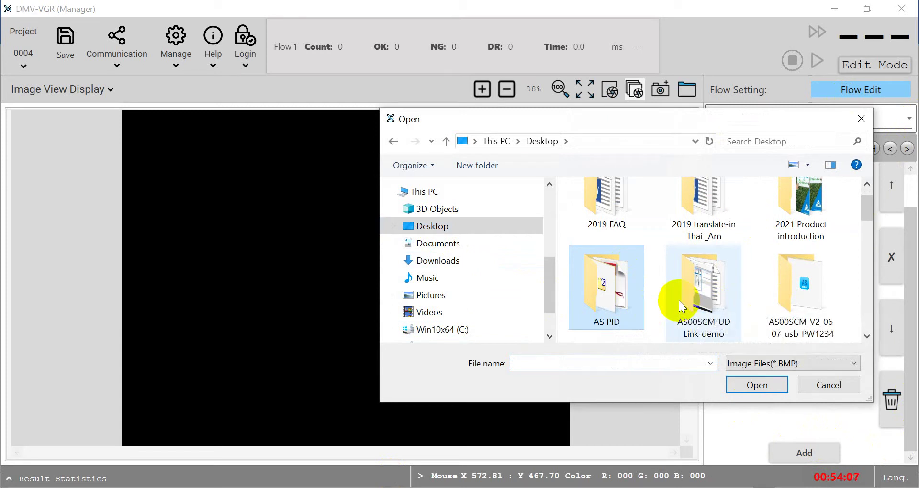
scroll(679, 301, "down", 3)
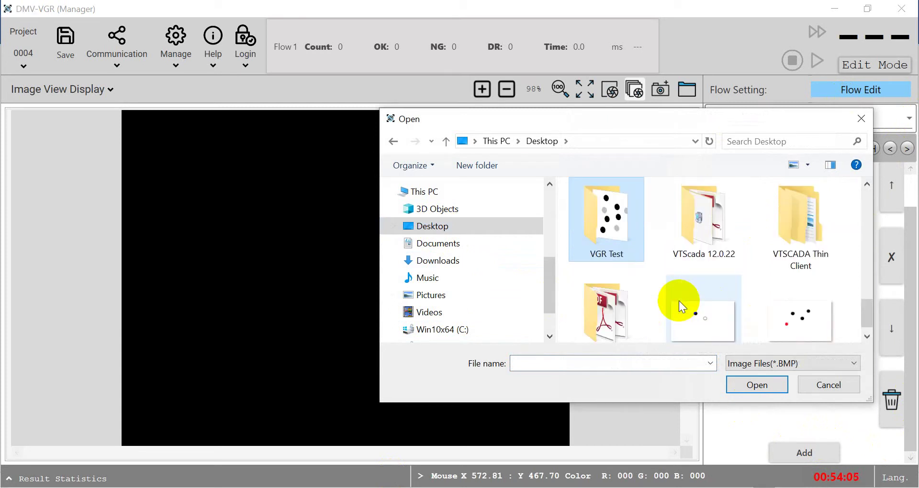
double_click(637, 223)
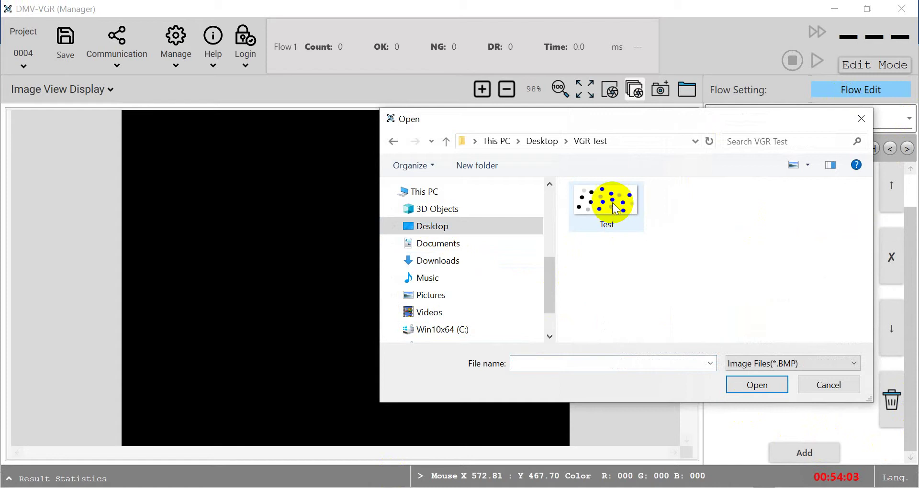
left_click(615, 208)
double_click(616, 208)
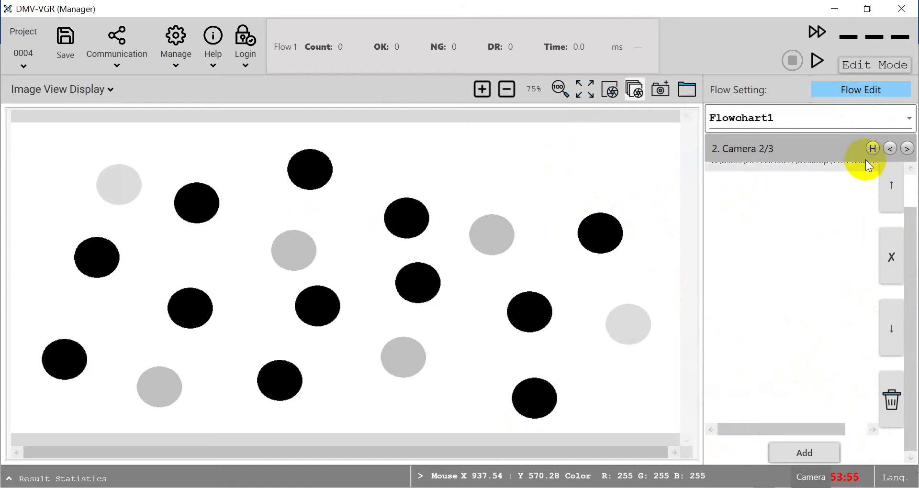
Drag Blob from Target Algorithm between Camera and Output, then save Flowchart1
left_click(868, 91)
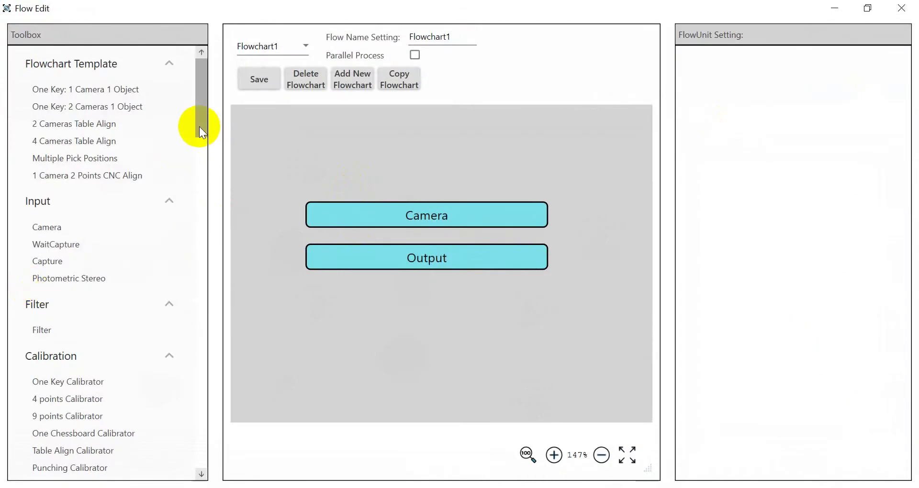
left_click_drag(199, 127, 203, 242)
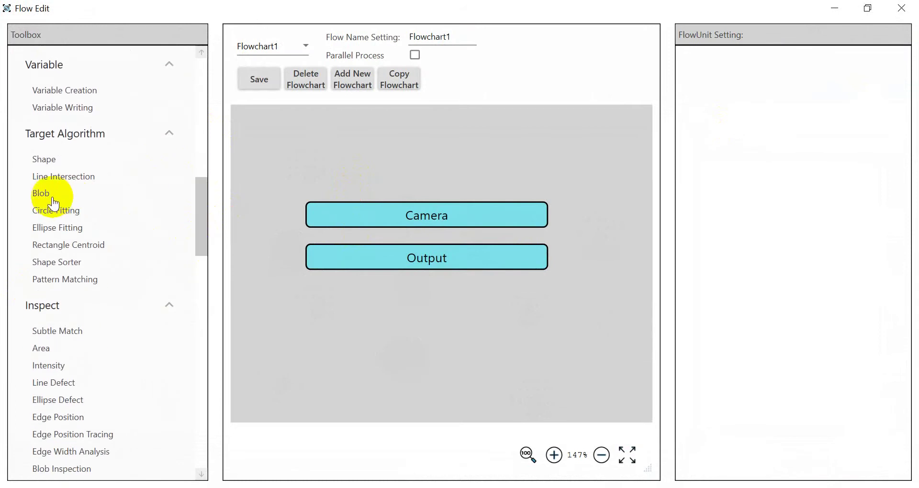
left_click_drag(41, 193, 271, 199)
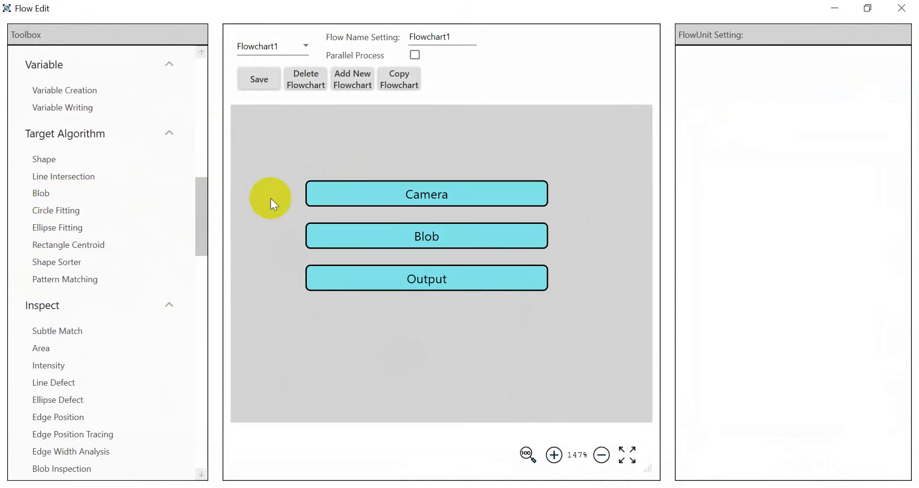
left_click(902, 8)
left_click(416, 304)
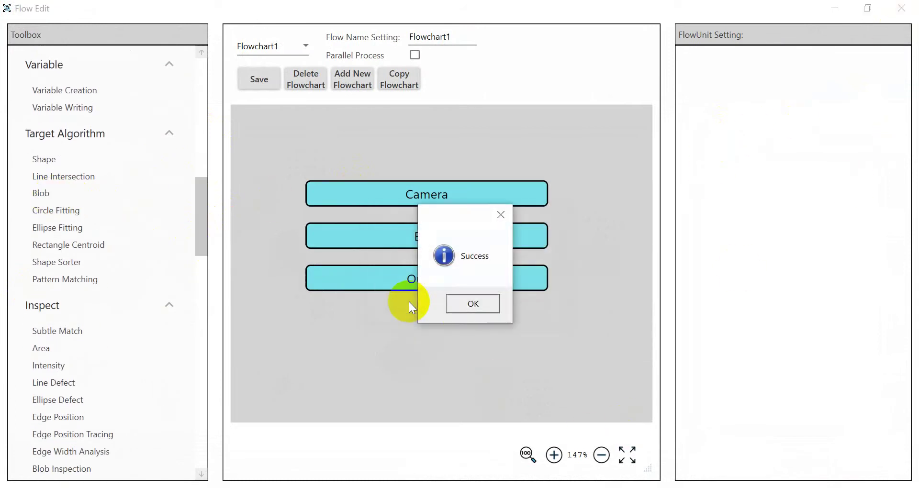
left_click(462, 309)
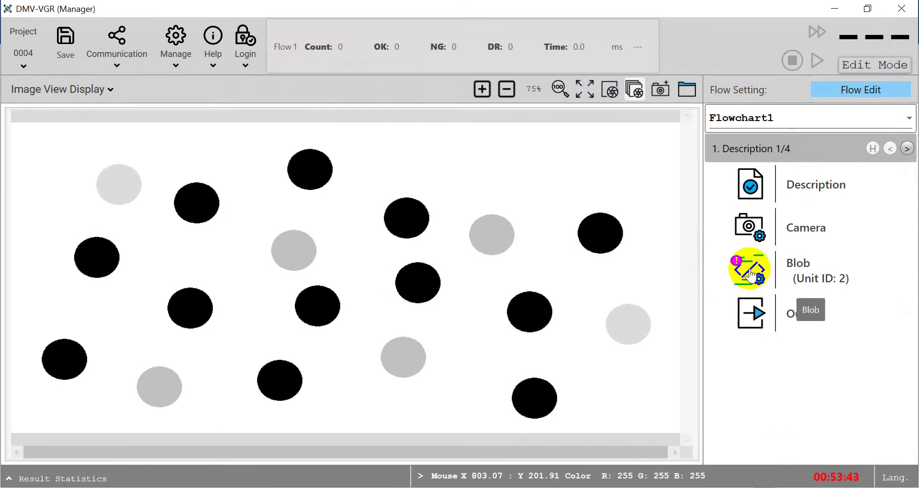
Drag the Blob ROI corners out to the image's top-left and bottom-right, then save
left_click(749, 275)
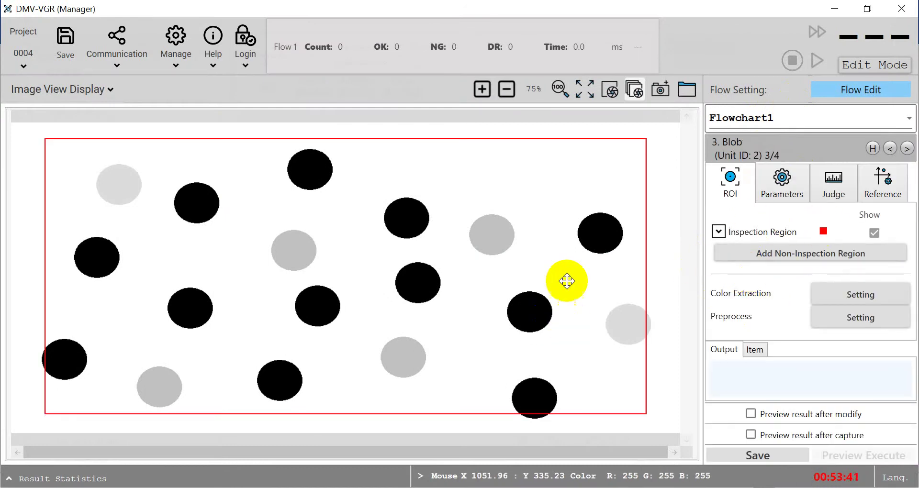
left_click_drag(45, 138, 14, 125)
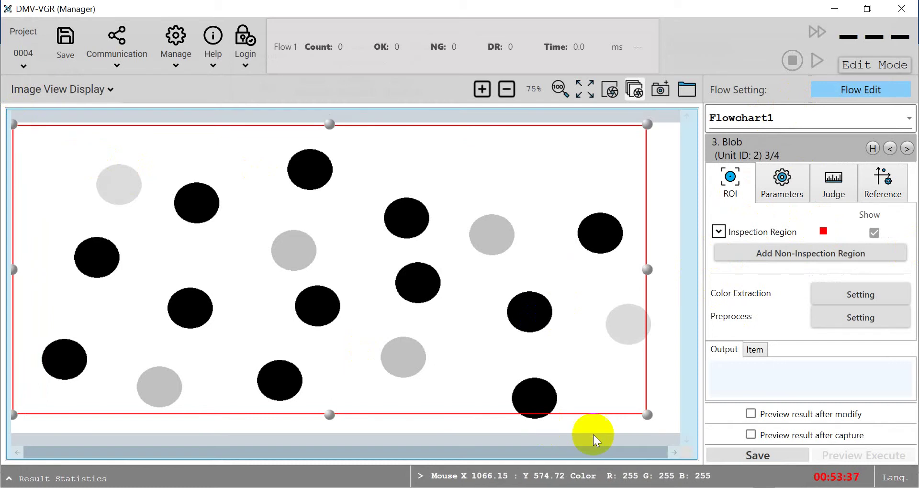
left_click_drag(648, 414, 681, 432)
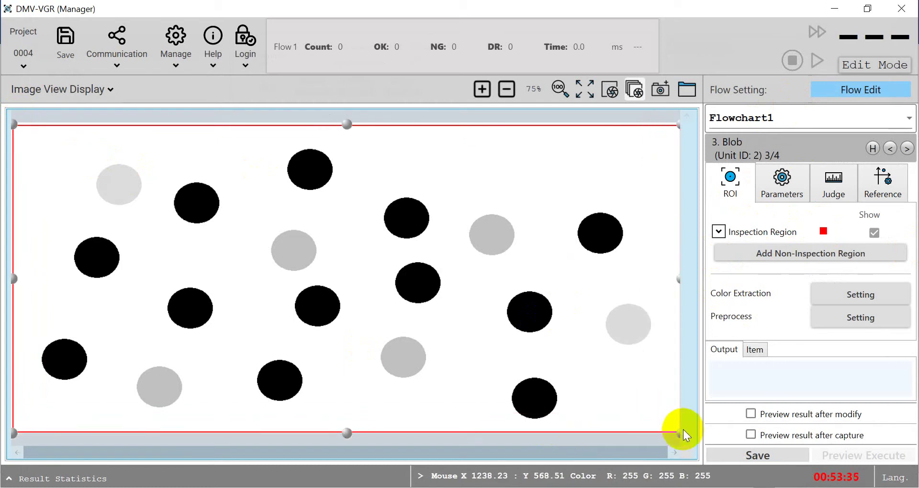
left_click(737, 460)
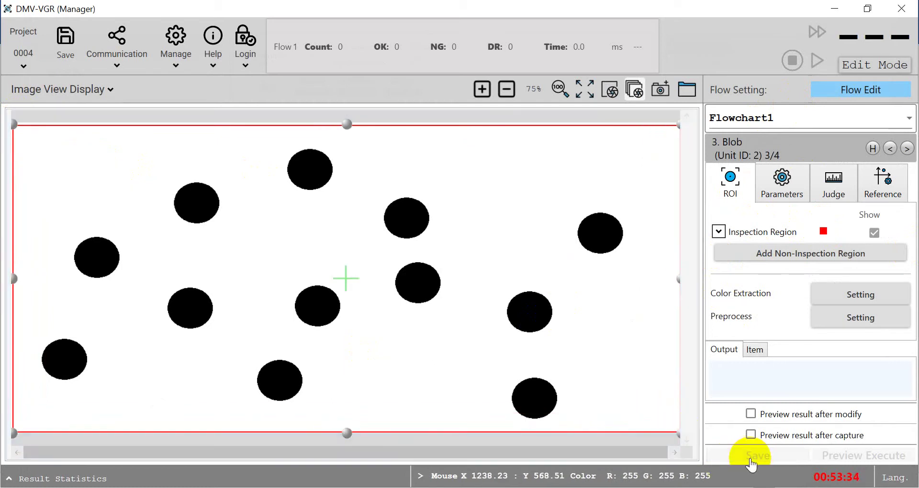
Set the Blob step's FindColor to Black and Max Target Count to 20, then save
left_click(789, 196)
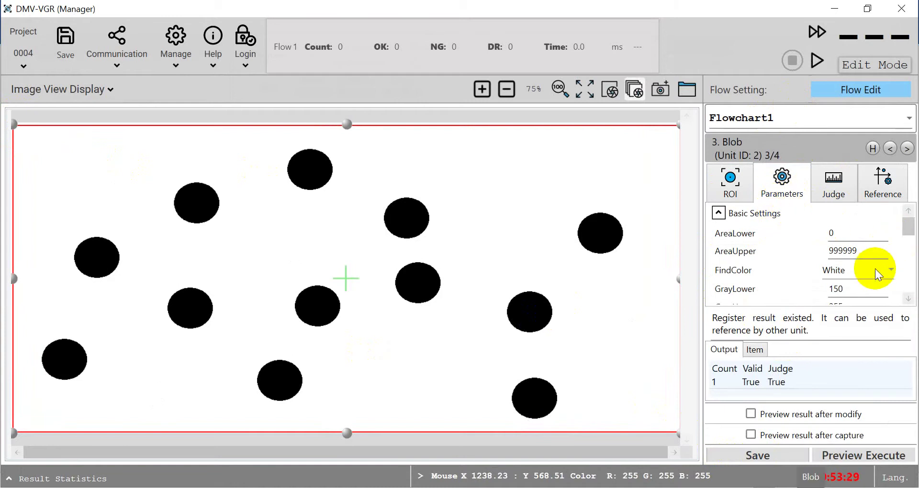
left_click(883, 271)
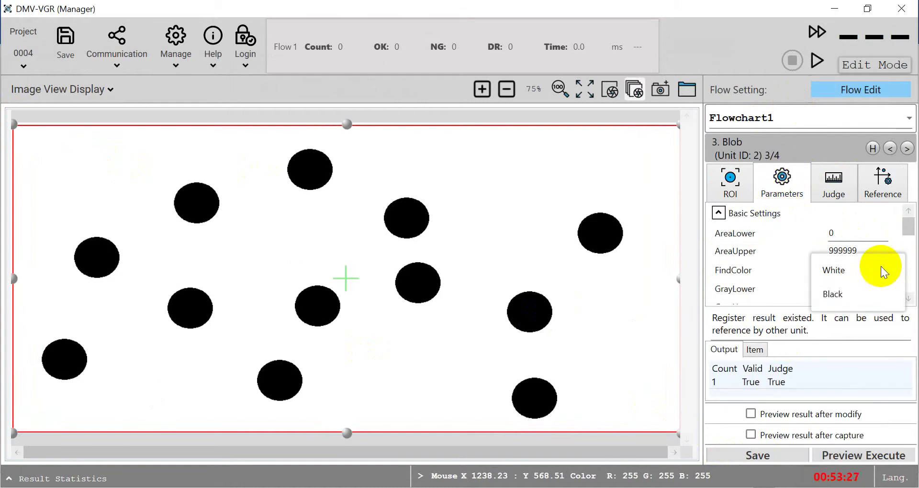
left_click(884, 293)
left_click_drag(909, 221, 904, 238)
double_click(832, 269)
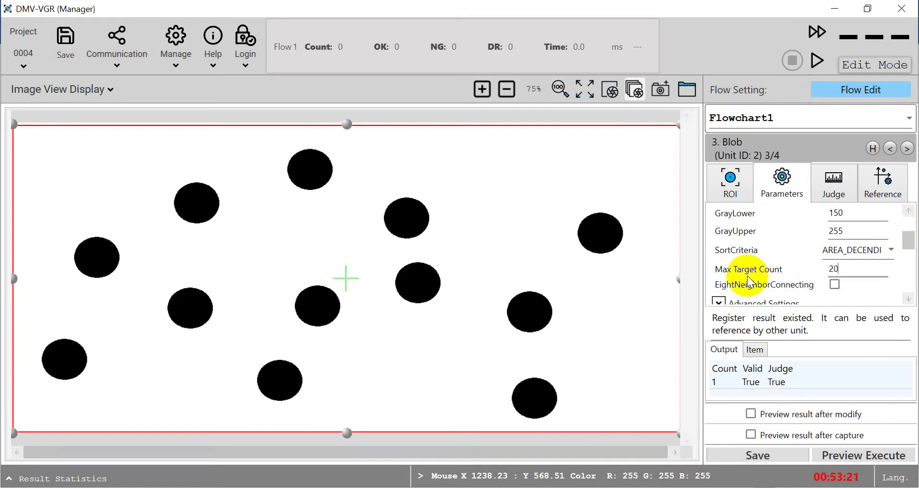
left_click(771, 457)
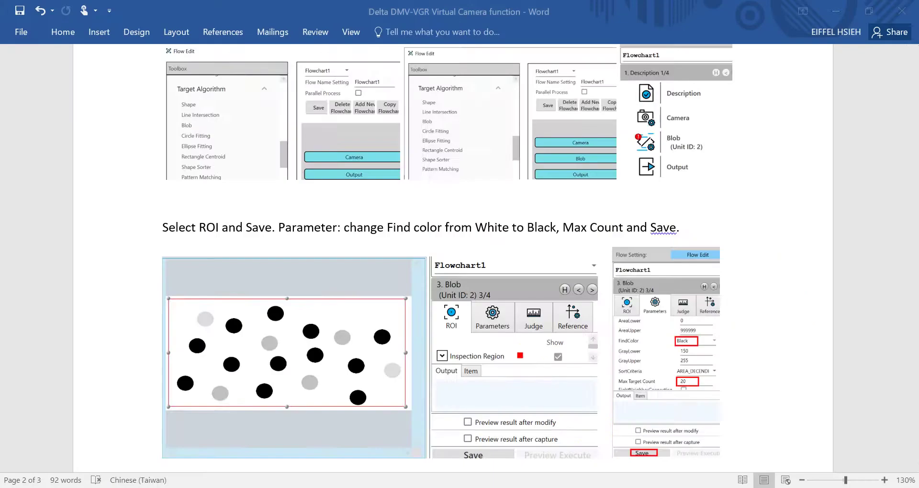
scroll(771, 309, "up", 15)
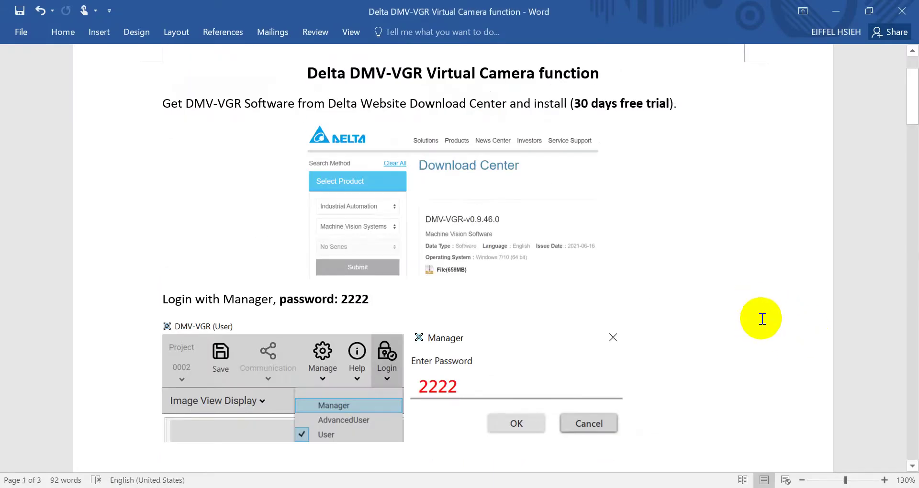
Scroll the Word tutorial down to the 'Click Trigger Current Flow' and 'After Auto Threshold' pages
scroll(761, 319, "down", 20)
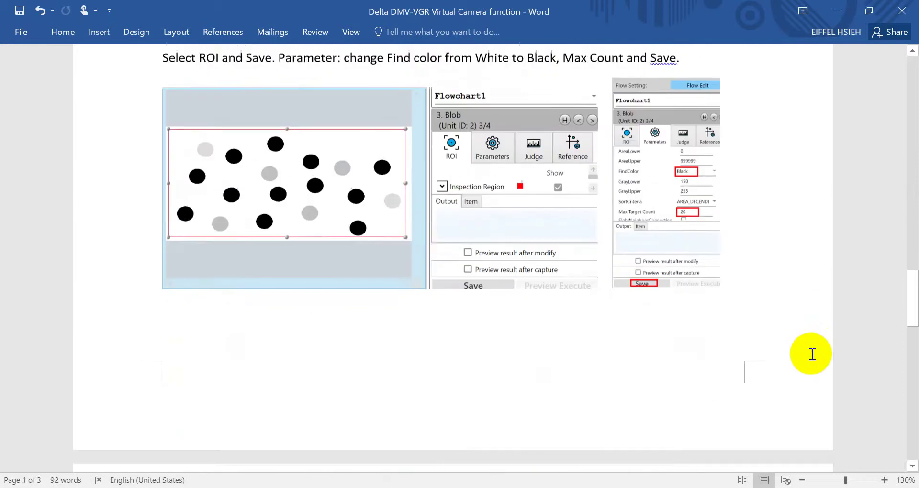
scroll(812, 355, "down", 10)
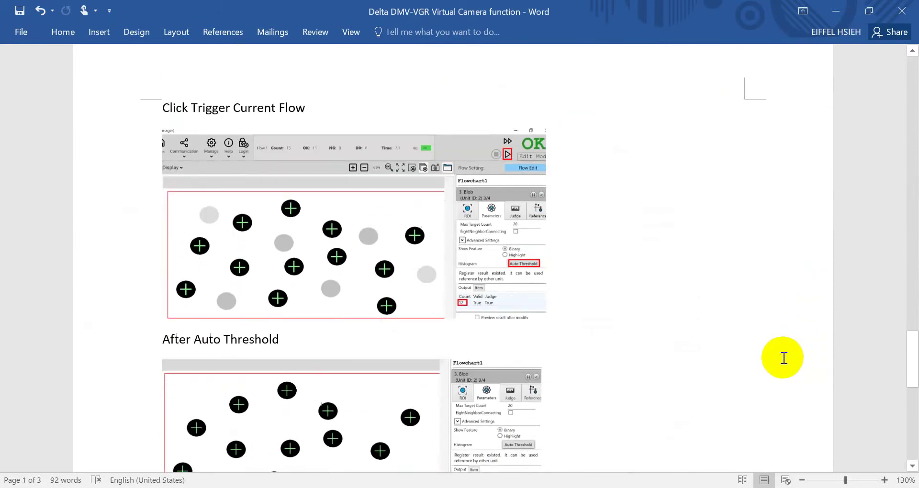
double_click(288, 120)
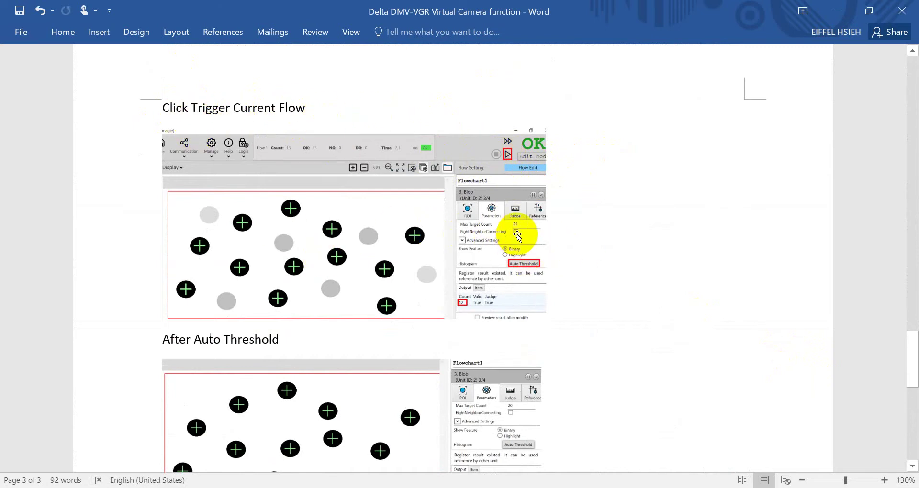
scroll(522, 240, "down", 1)
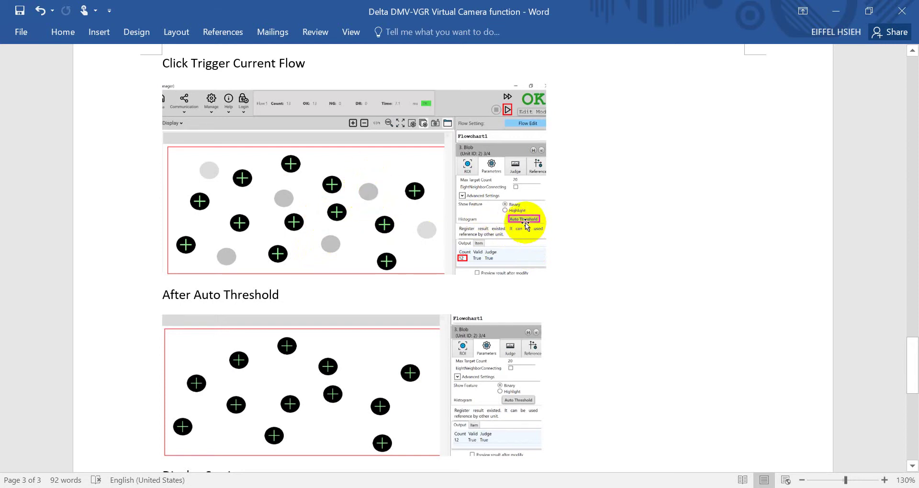
scroll(589, 297, "down", 3)
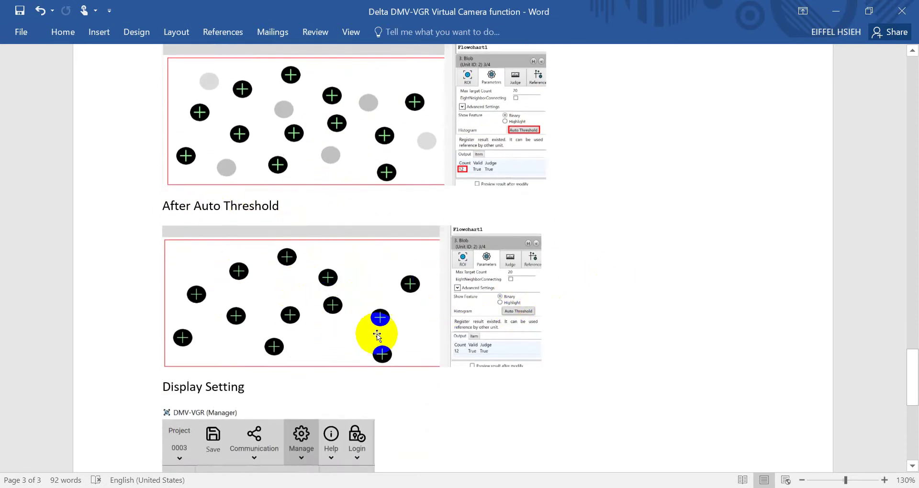
Read Word's Display Setting section and its Blob Count: 12 example, then return to DMV-VGR
scroll(370, 324, "down", 1)
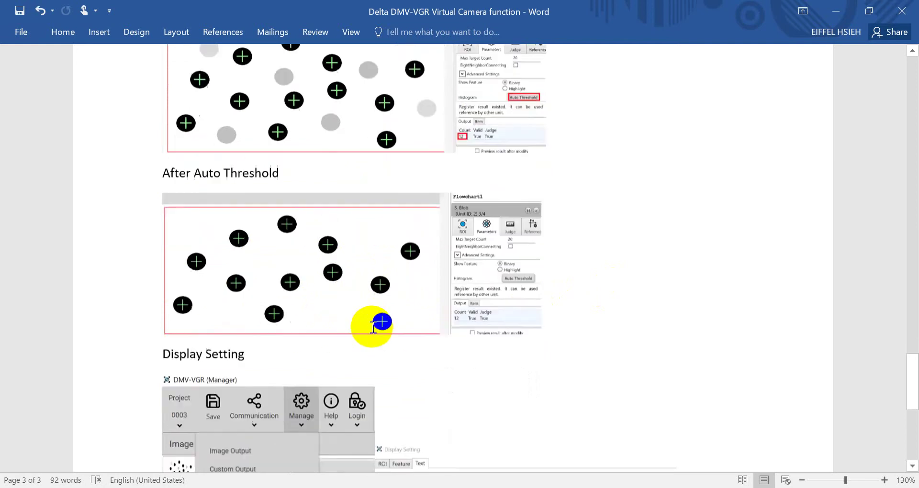
scroll(338, 277, "down", 3)
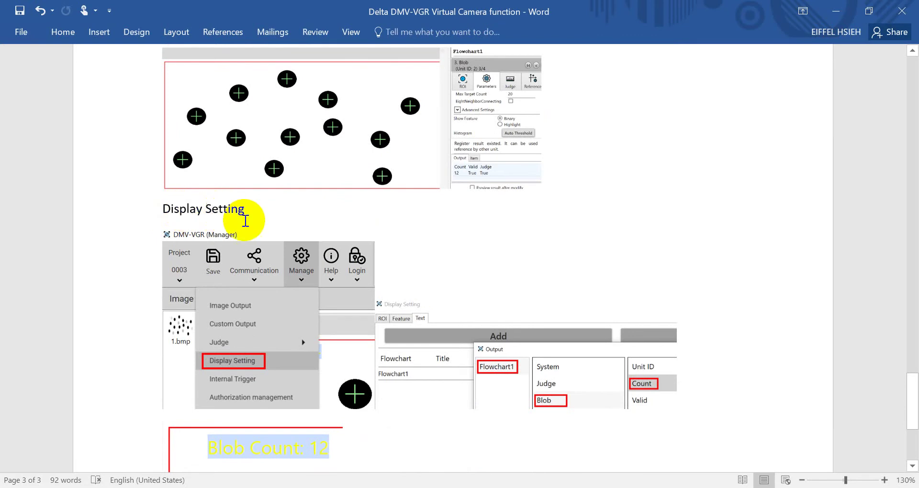
scroll(281, 353, "down", 2)
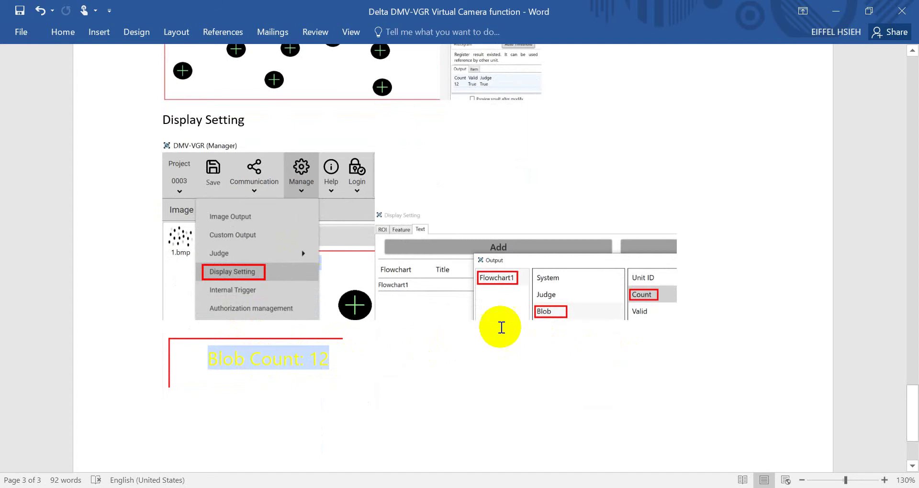
scroll(536, 319, "up", 2)
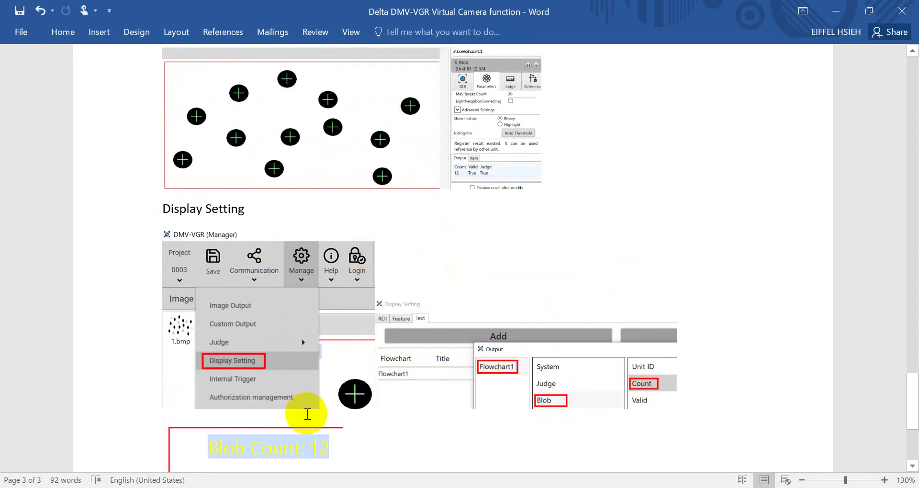
scroll(510, 350, "up", 1)
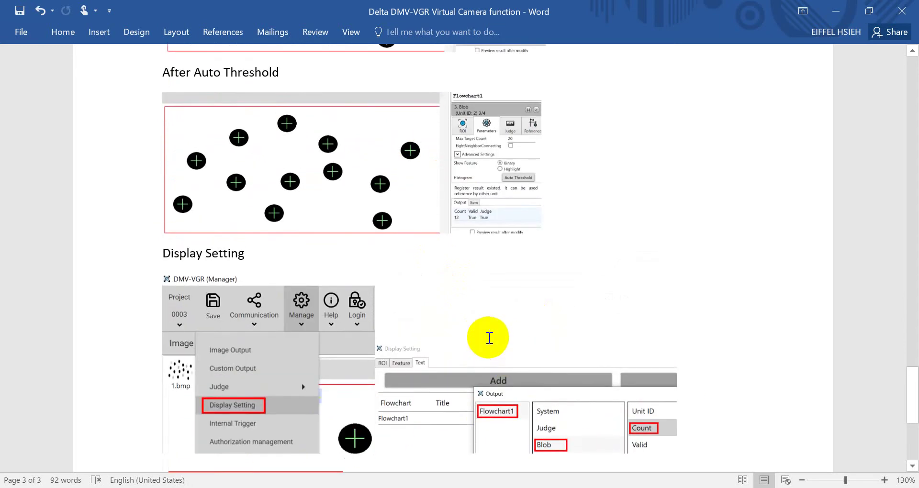
scroll(388, 361, "down", 2)
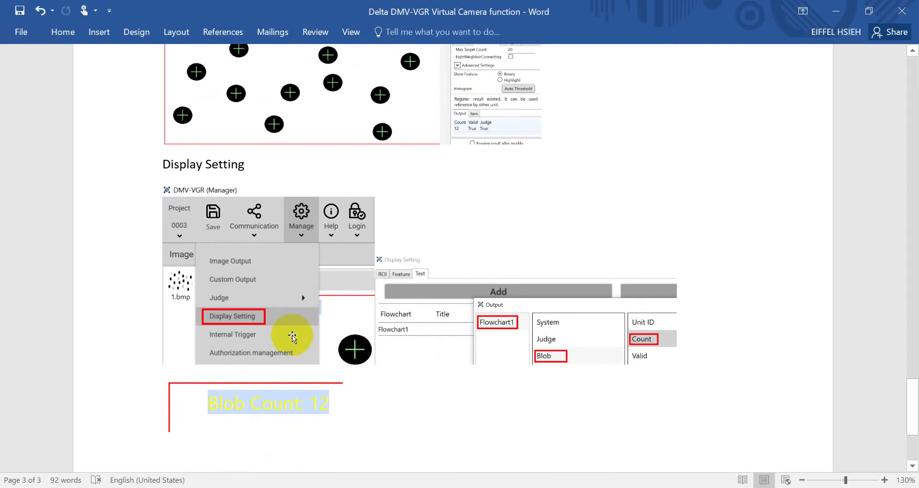
key("alt+Tab")
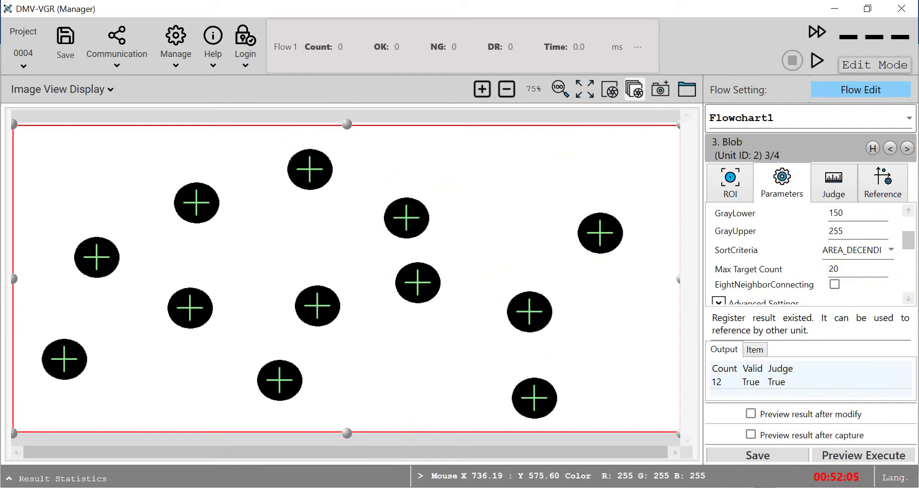
In Display Setting's Text tab, add a red overlay showing Flowchart1 > Blob > Count
key("alt+Tab")
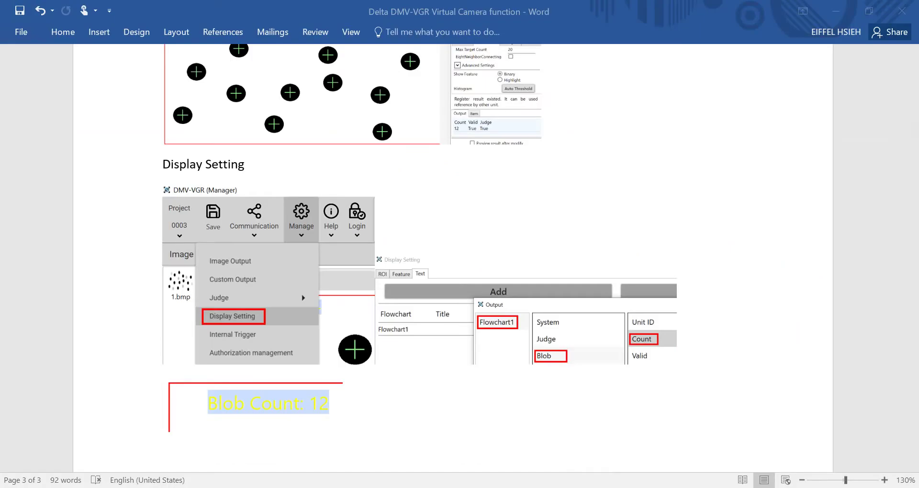
key("alt+Tab")
left_click(168, 61)
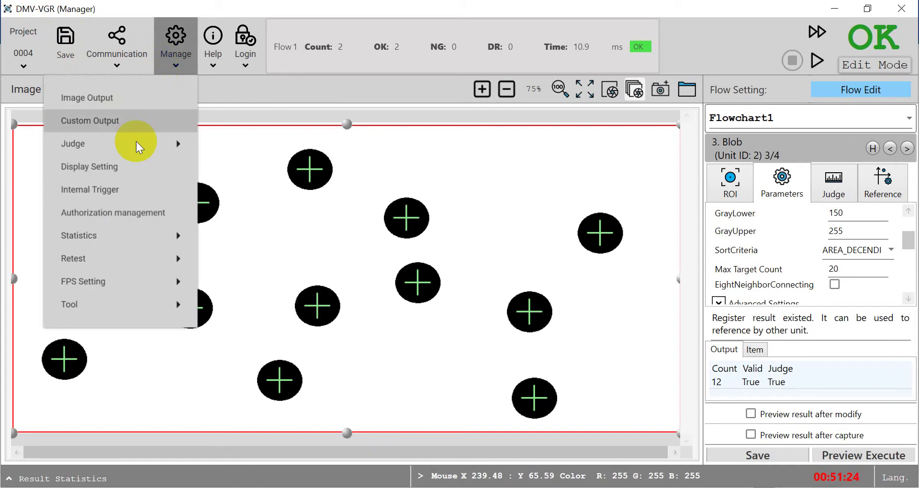
left_click(104, 165)
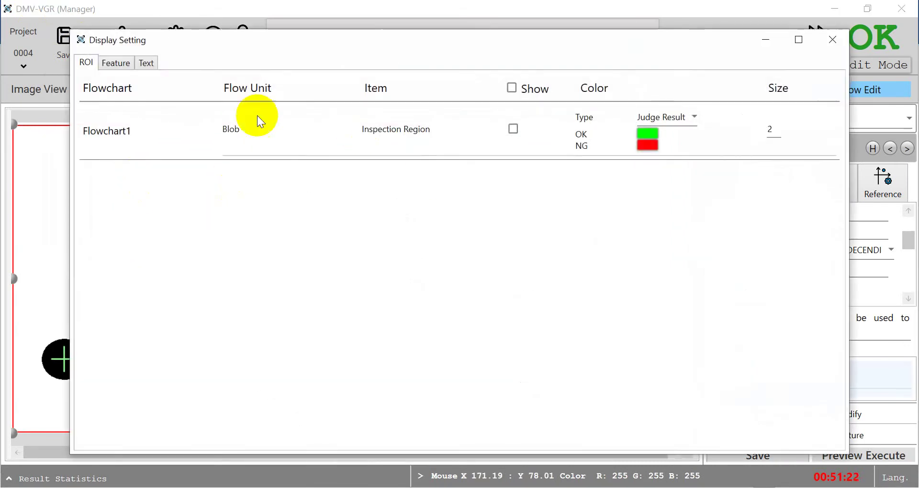
left_click(148, 63)
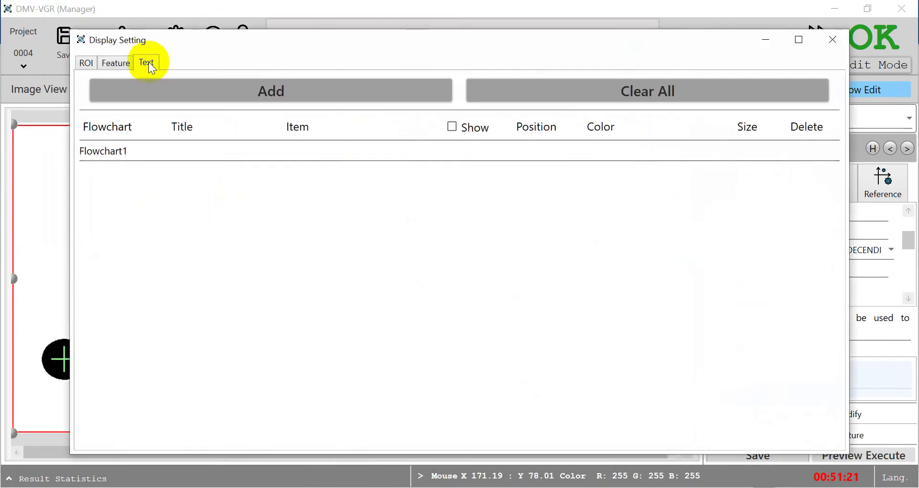
left_click(213, 97)
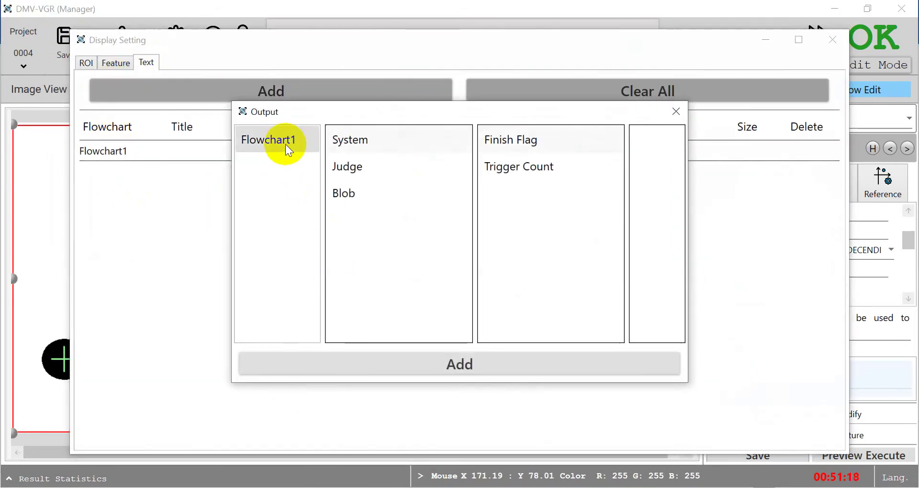
left_click(345, 194)
left_click(495, 170)
left_click(437, 363)
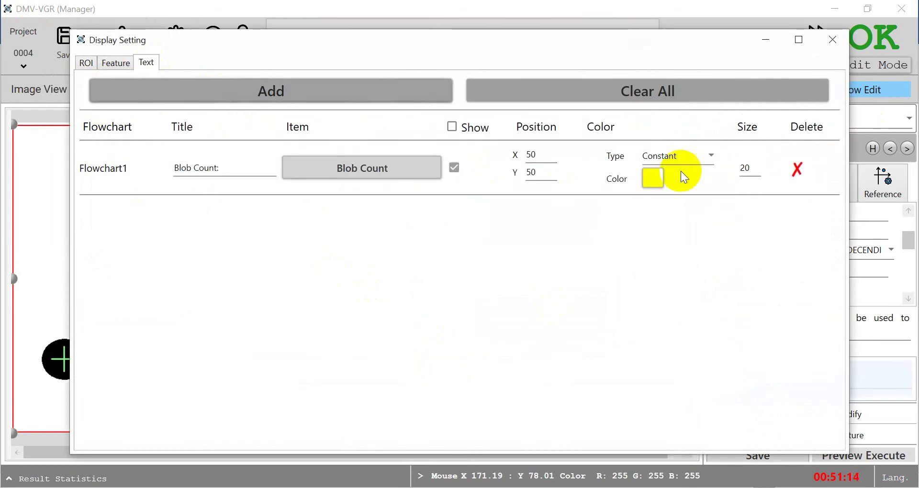
left_click(654, 180)
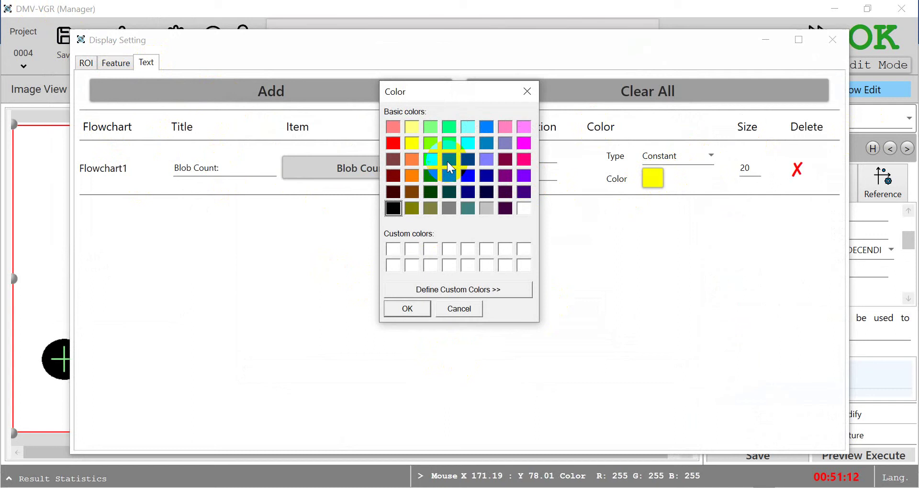
left_click(407, 309)
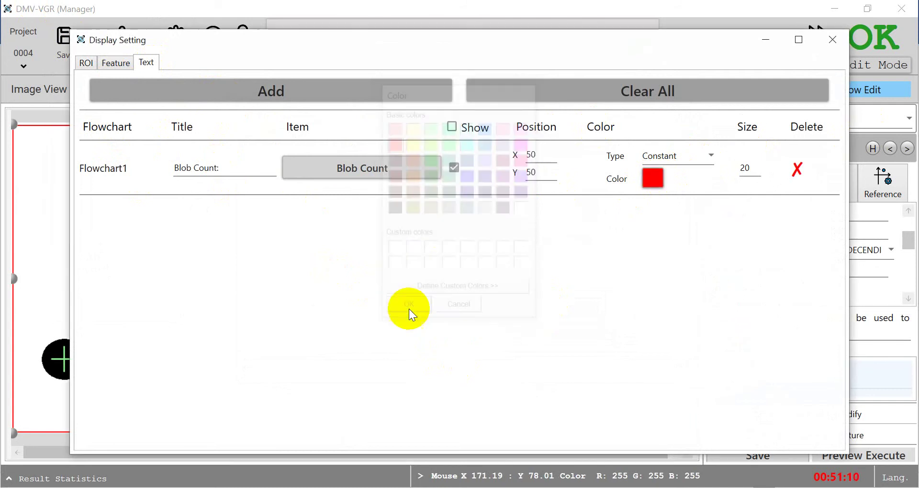
left_click(834, 45)
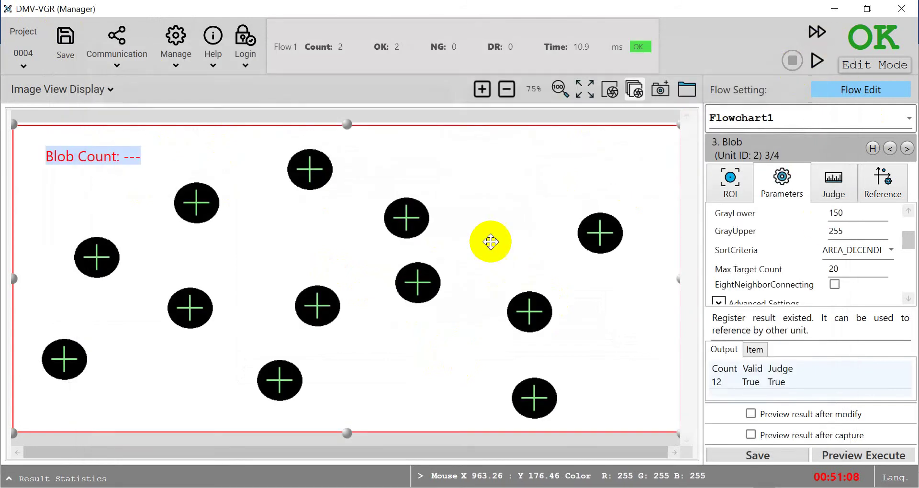
Run the flow once so the label reads Blob Count: 12, then apply Auto Threshold
left_click(817, 61)
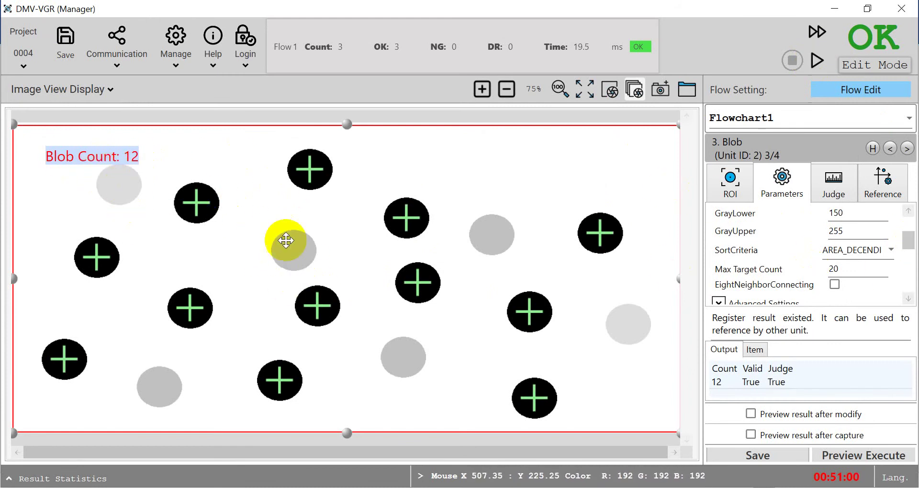
left_click_drag(908, 240, 902, 260)
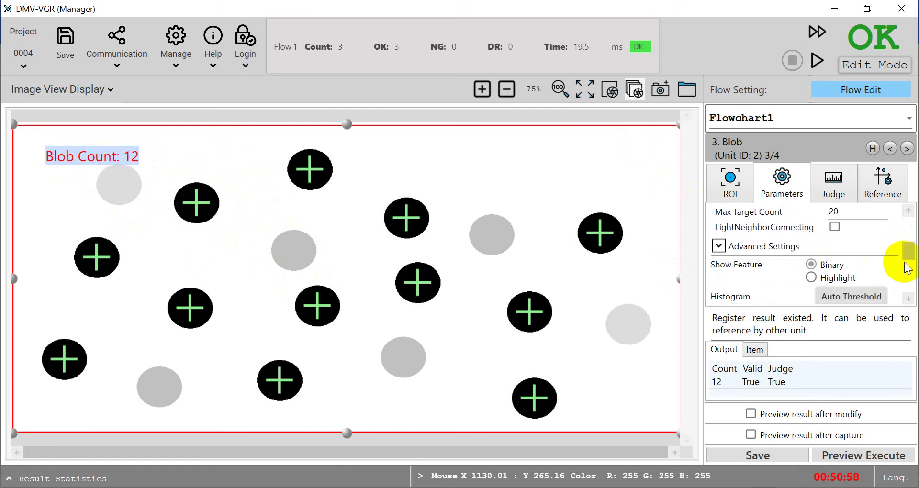
left_click(862, 301)
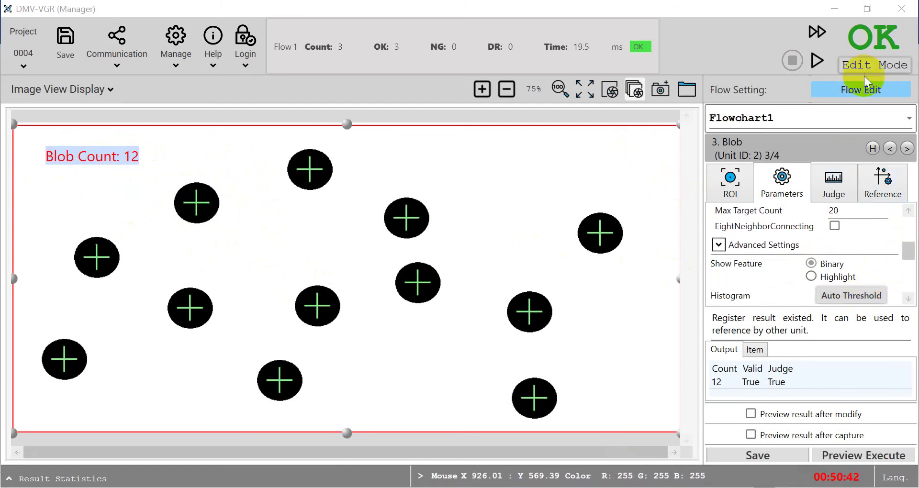
Toggle from Edit Mode to Run Mode and run the flow once
left_click(864, 71)
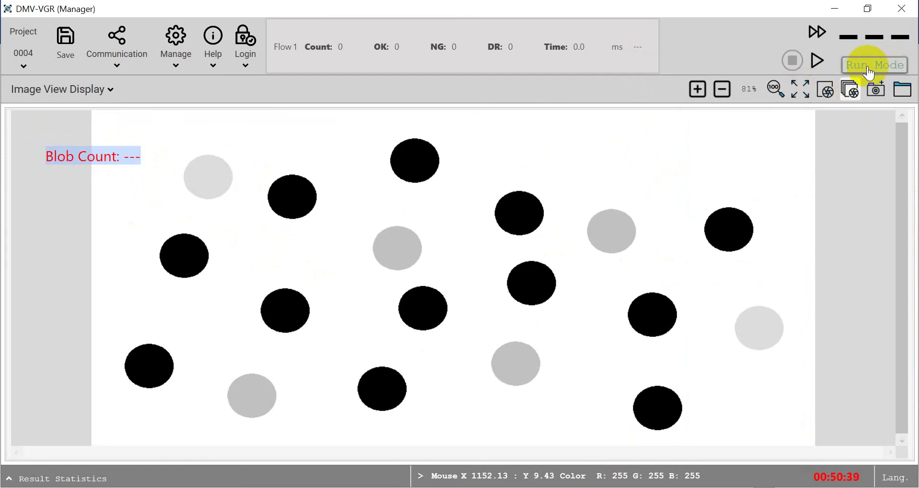
left_click(816, 61)
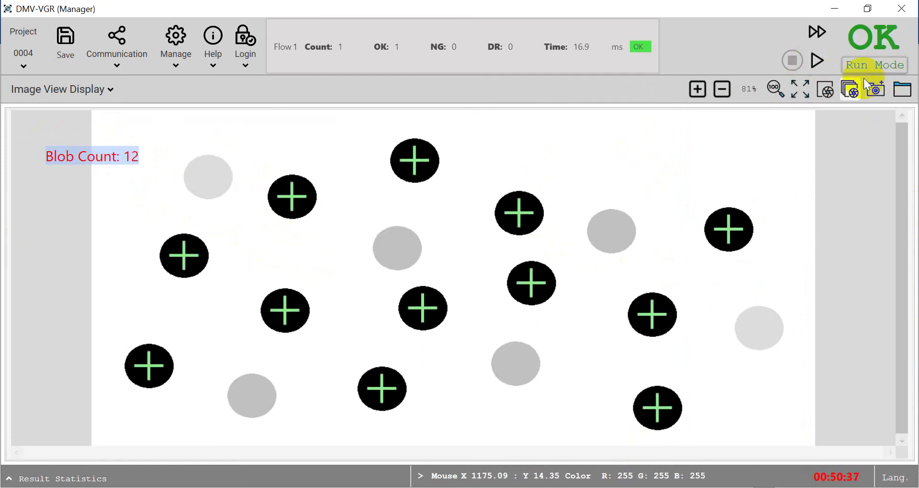